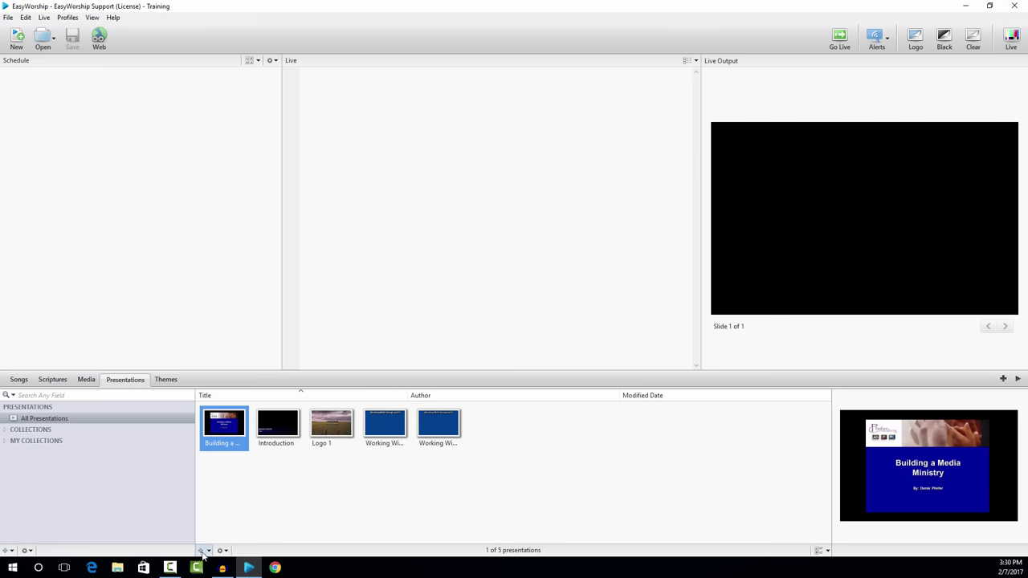
- Create a new presentation and title it "Announcements"
{"action": "left_click", "coordinate": [202, 551]}
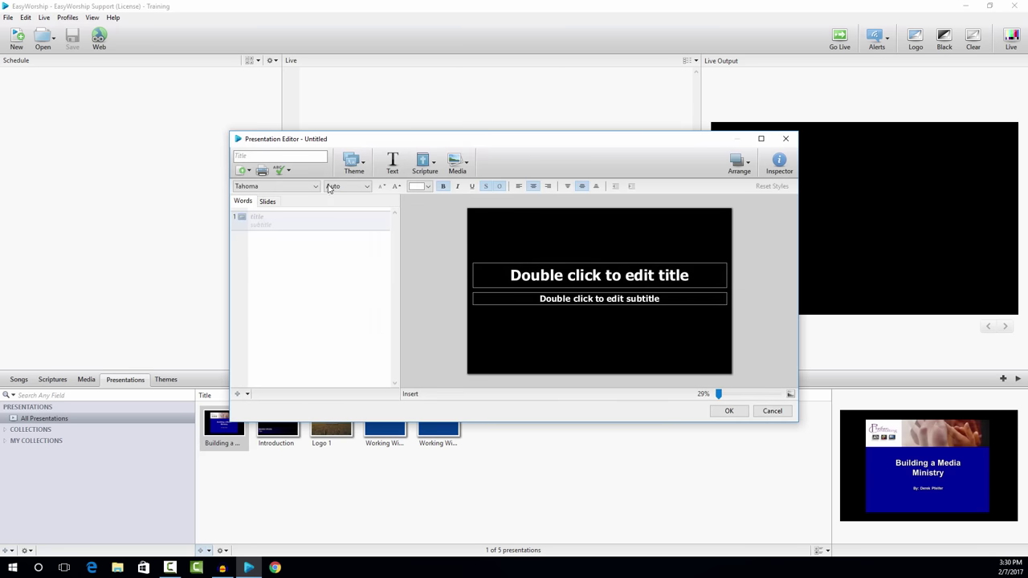
{"action": "left_click", "coordinate": [295, 159]}
{"action": "type", "text": "Announcements"}
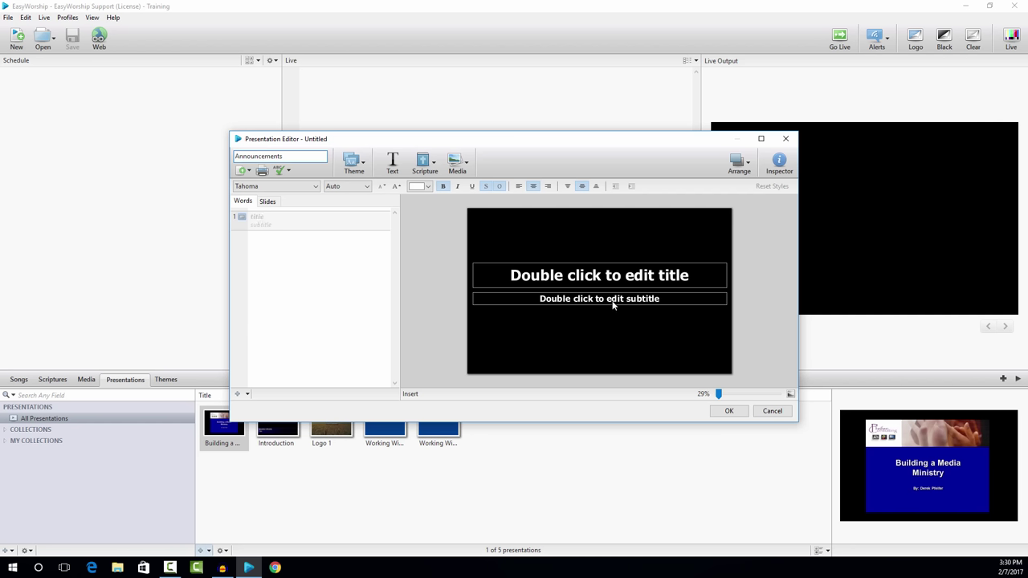
- Apply the Content Only layout of the video theme to the first slide
{"action": "left_click", "coordinate": [362, 164]}
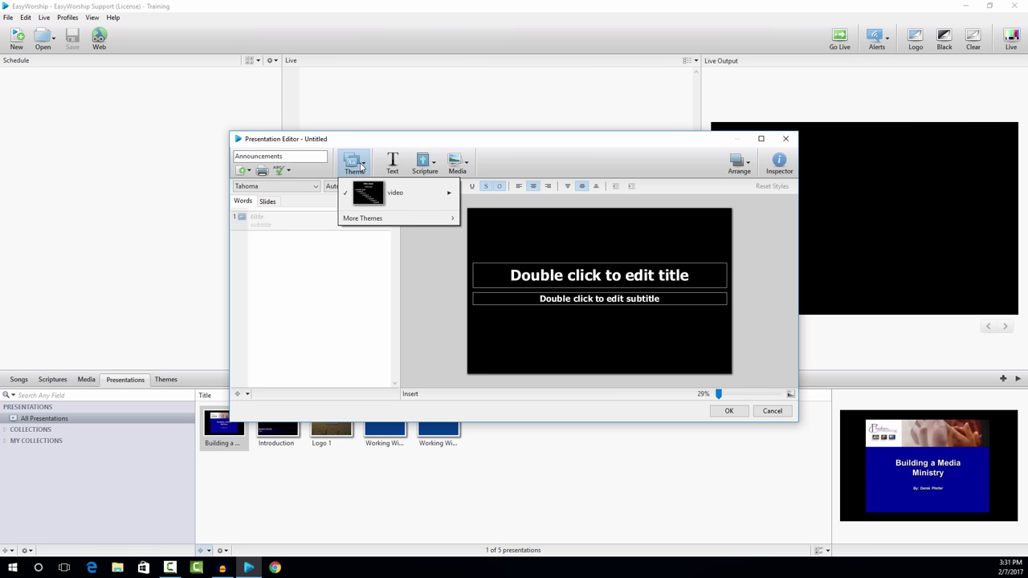
{"action": "mouse_move", "coordinate": [382, 196]}
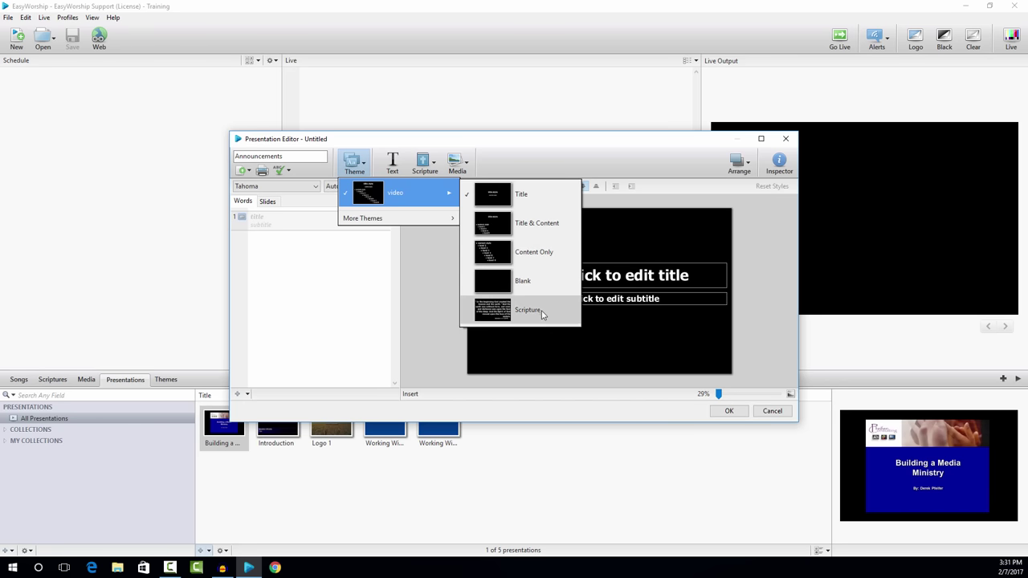
{"action": "left_click", "coordinate": [535, 255]}
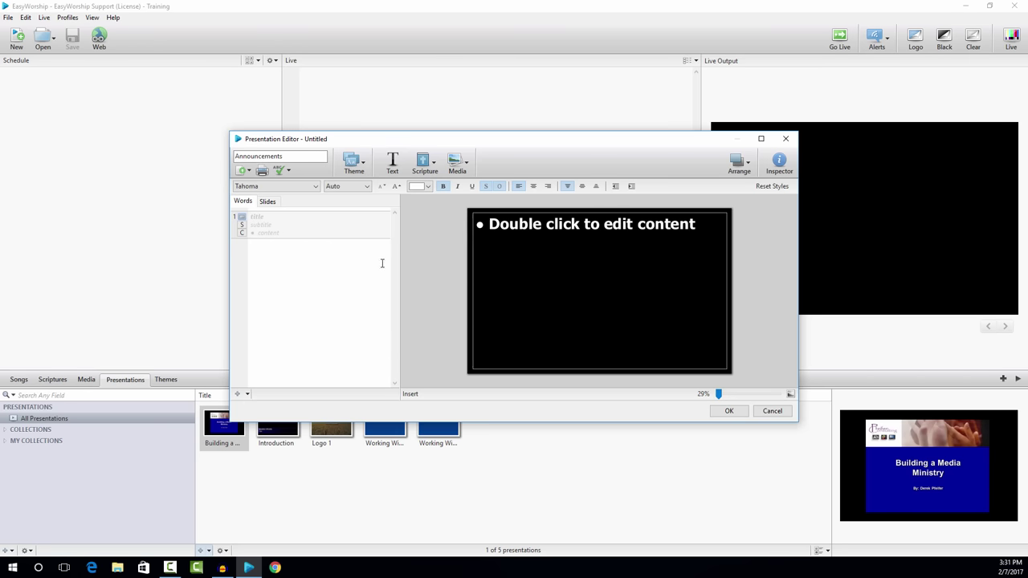
- Insert the coffeedonuts picture from the Images media as an element on the slide, and delete it again
{"action": "left_click", "coordinate": [468, 166]}
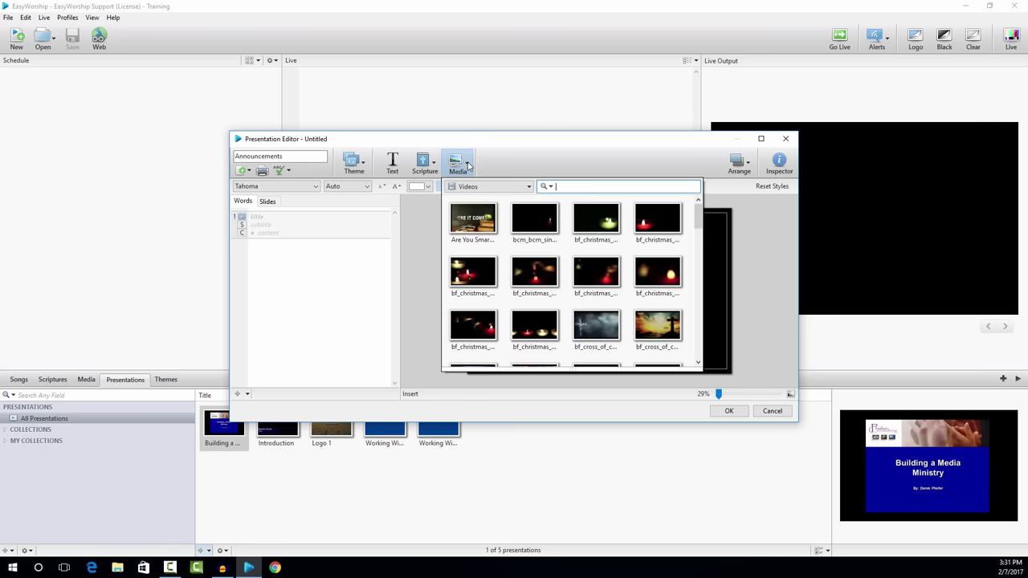
{"action": "left_click", "coordinate": [528, 188]}
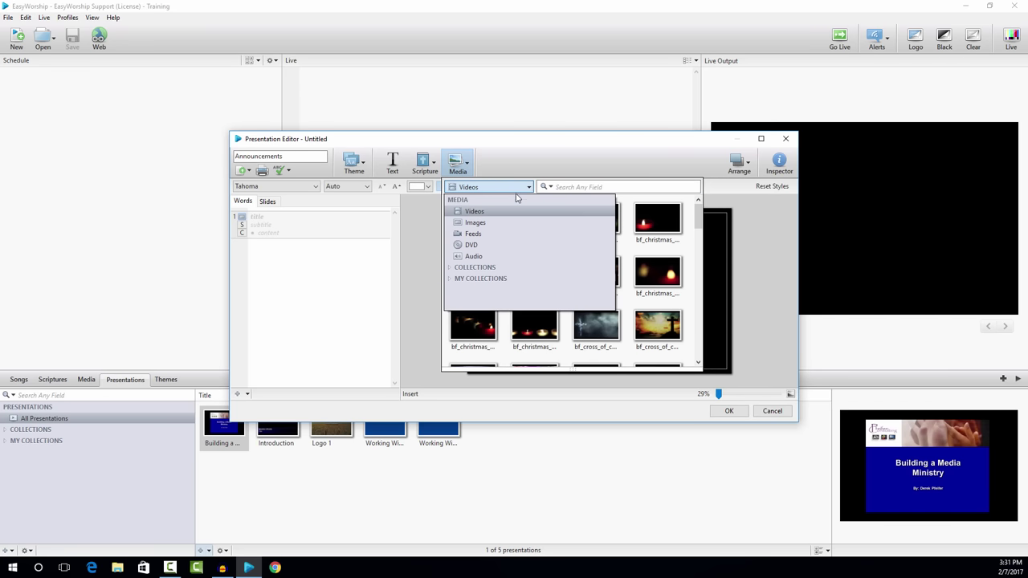
{"action": "left_click", "coordinate": [485, 224]}
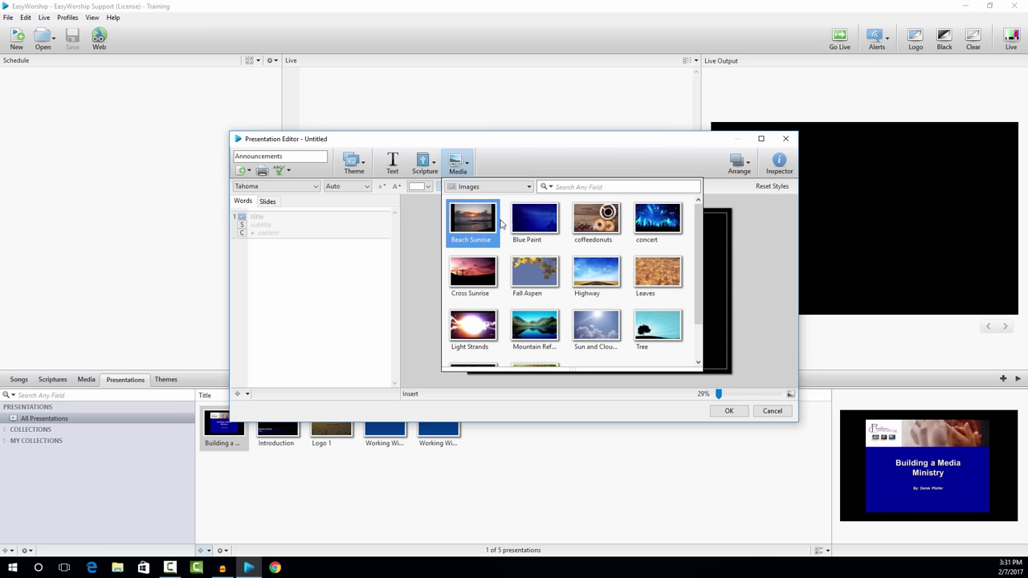
{"action": "double_click", "coordinate": [597, 225]}
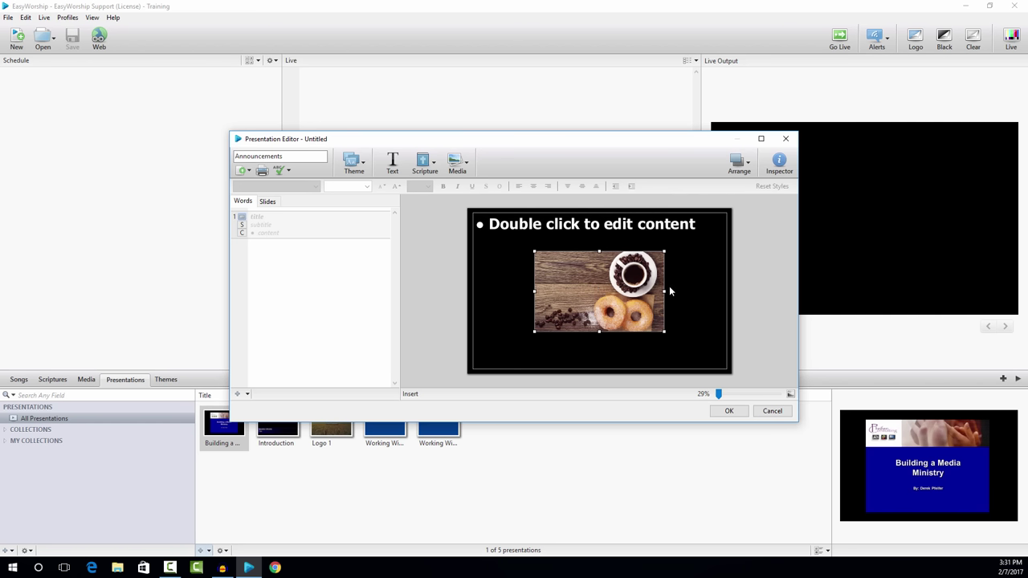
{"action": "key", "text": "Delete"}
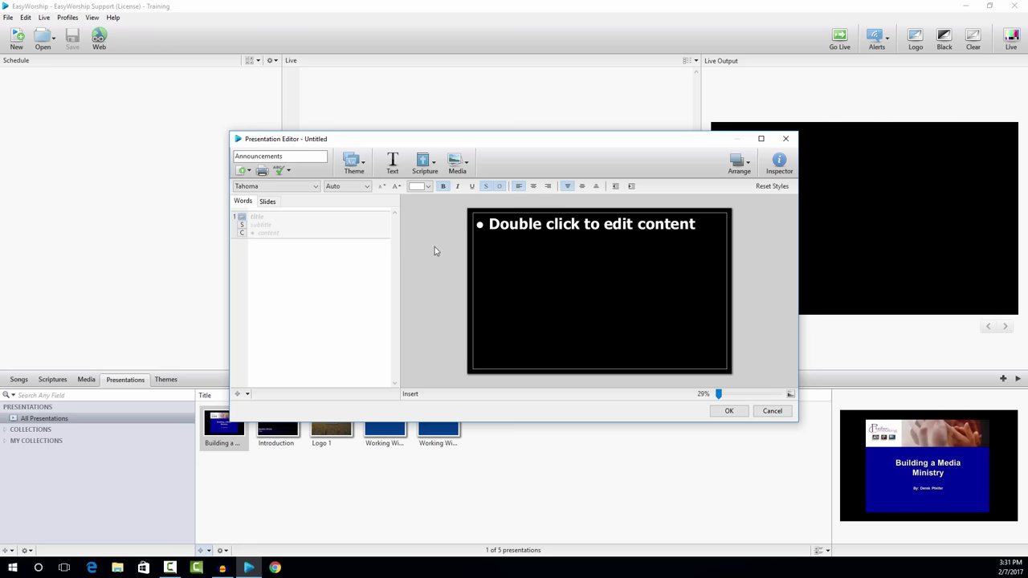
- Set the coffeedonuts image as the background of slide 1
{"action": "left_click", "coordinate": [454, 163]}
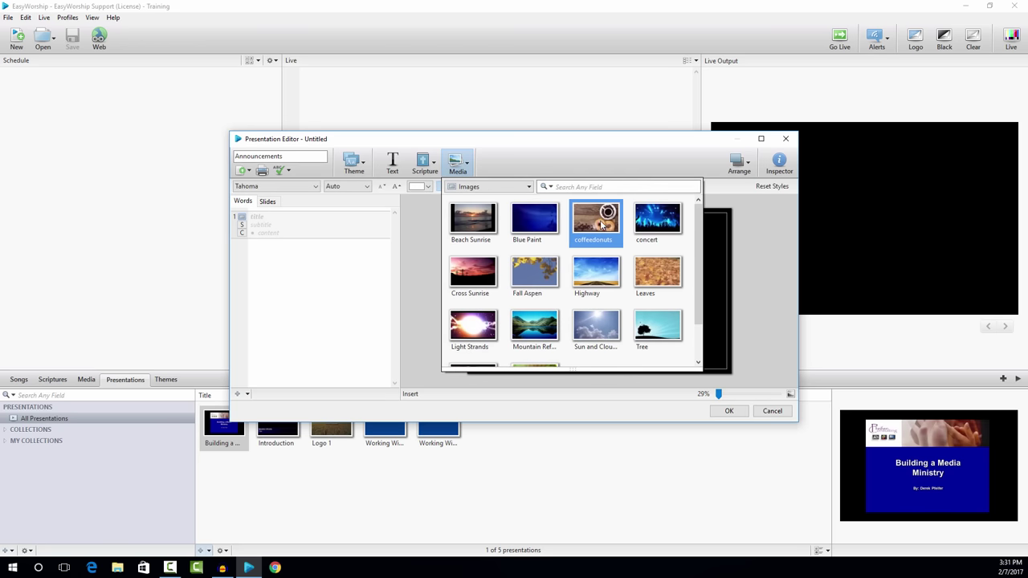
{"action": "left_click_drag", "start_coordinate": [596, 223], "coordinate": [276, 231]}
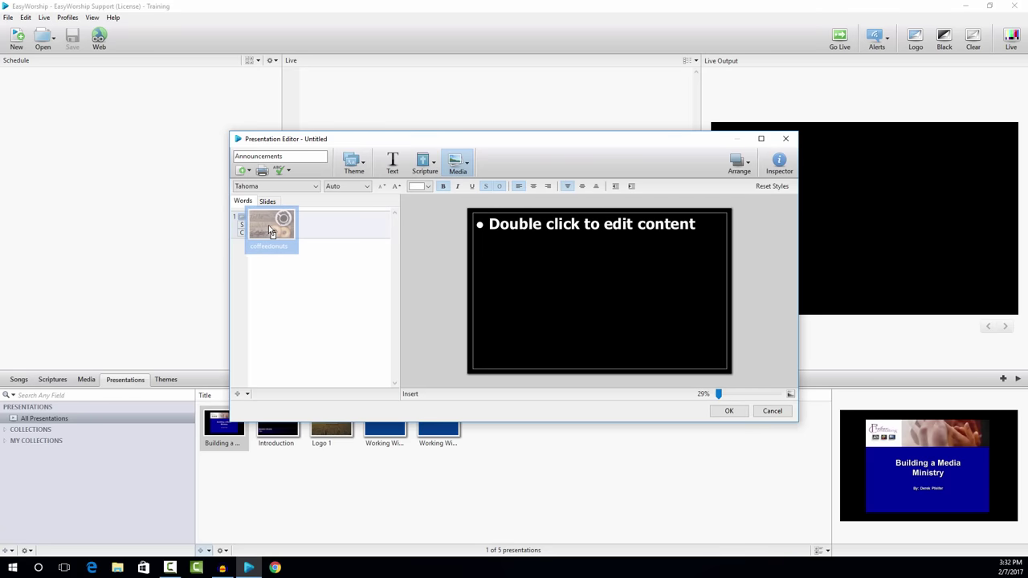
{"action": "mouse_move", "coordinate": [277, 228]}
{"action": "left_mouse_down"}
{"action": "mouse_move", "coordinate": [233, 217]}
{"action": "mouse_move", "coordinate": [295, 228]}
{"action": "mouse_move", "coordinate": [297, 244]}
{"action": "mouse_move", "coordinate": [297, 222]}
{"action": "left_mouse_up"}
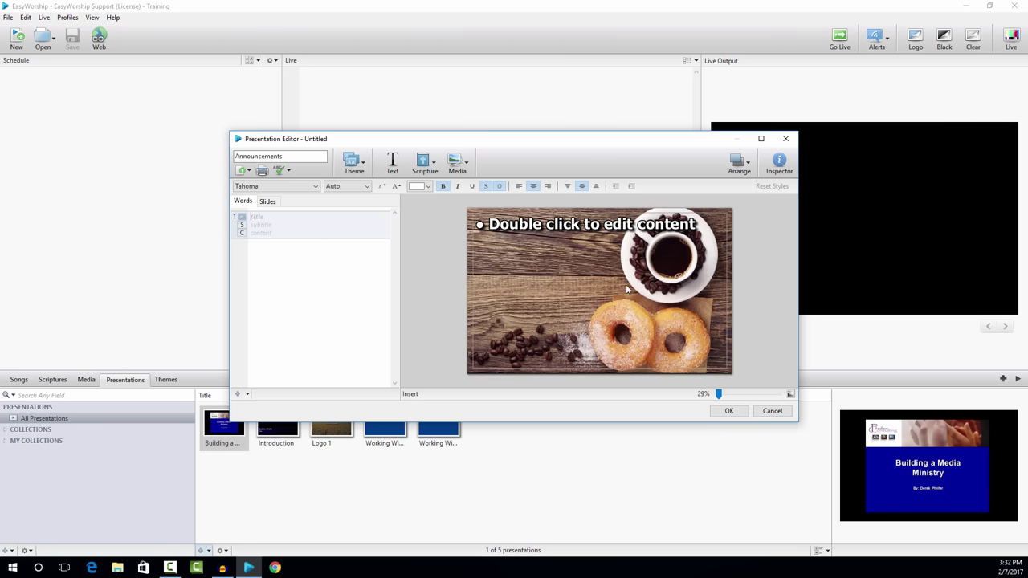
- Enter "Come early next week for coffee and donuts" as the content text of slide 1
{"action": "left_click", "coordinate": [270, 233]}
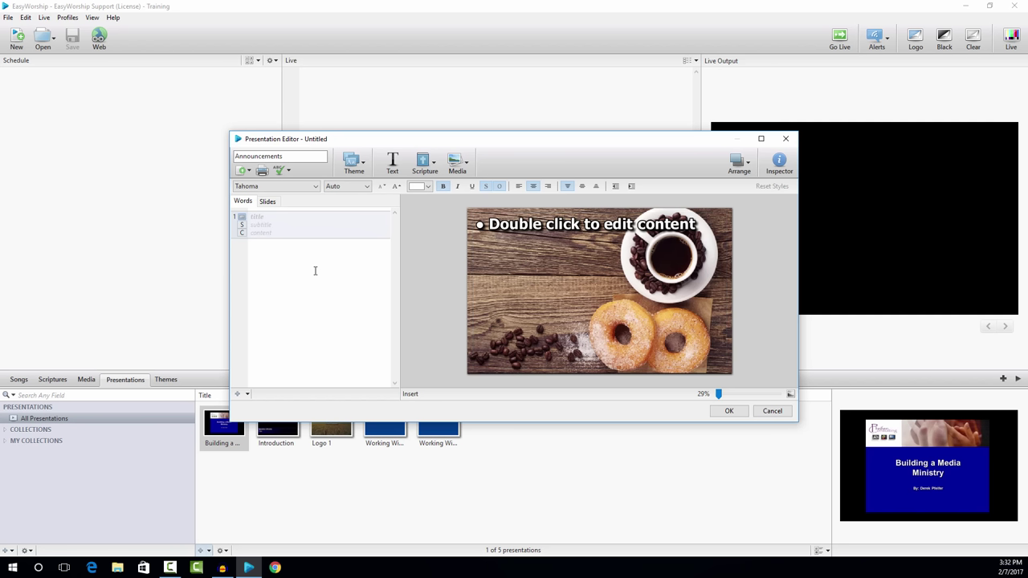
{"action": "type", "text": "Come ear"}
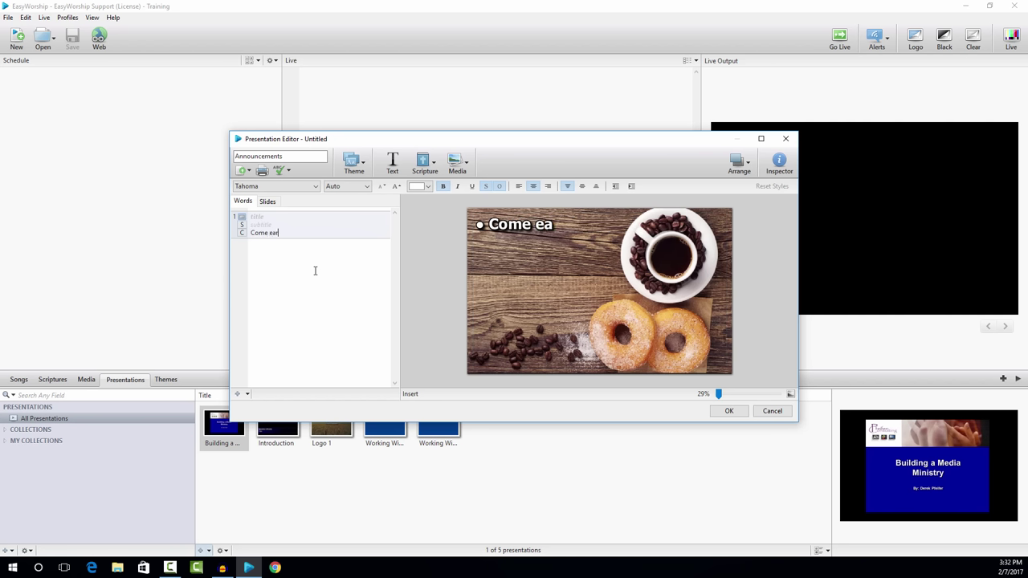
{"action": "type", "text": "ly next week "}
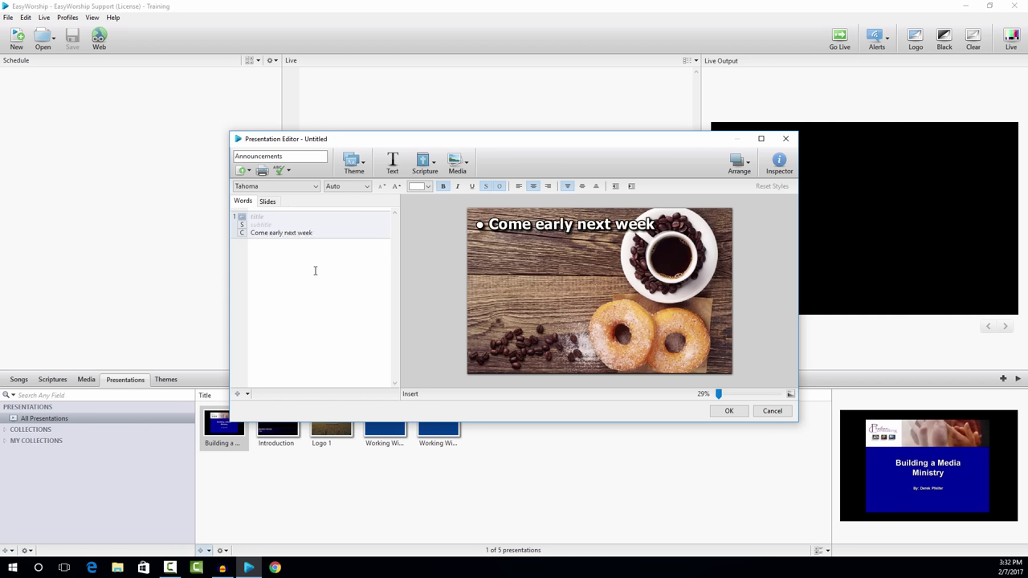
{"action": "type", "text": "for coff"}
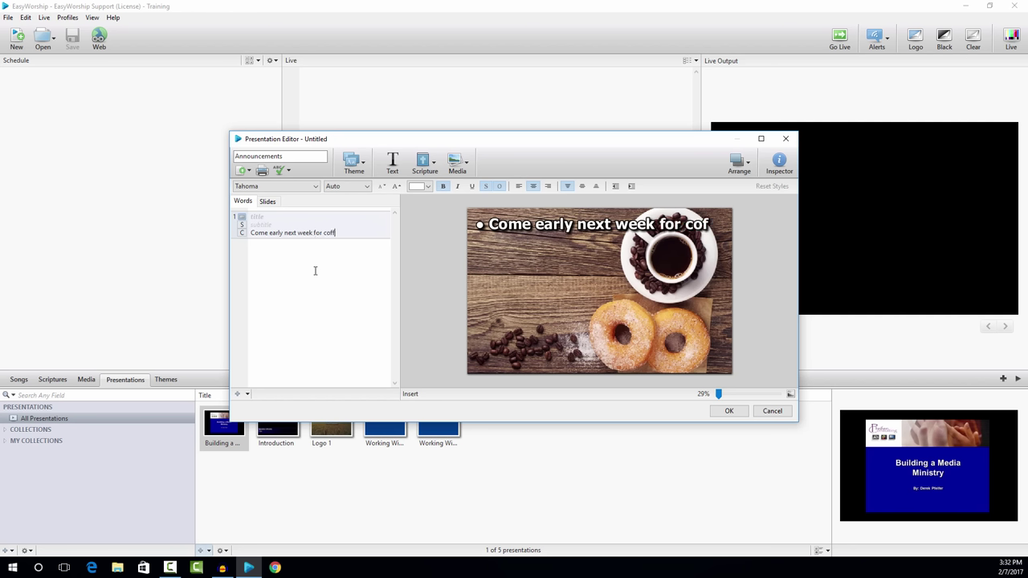
{"action": "type", "text": "ee and don"}
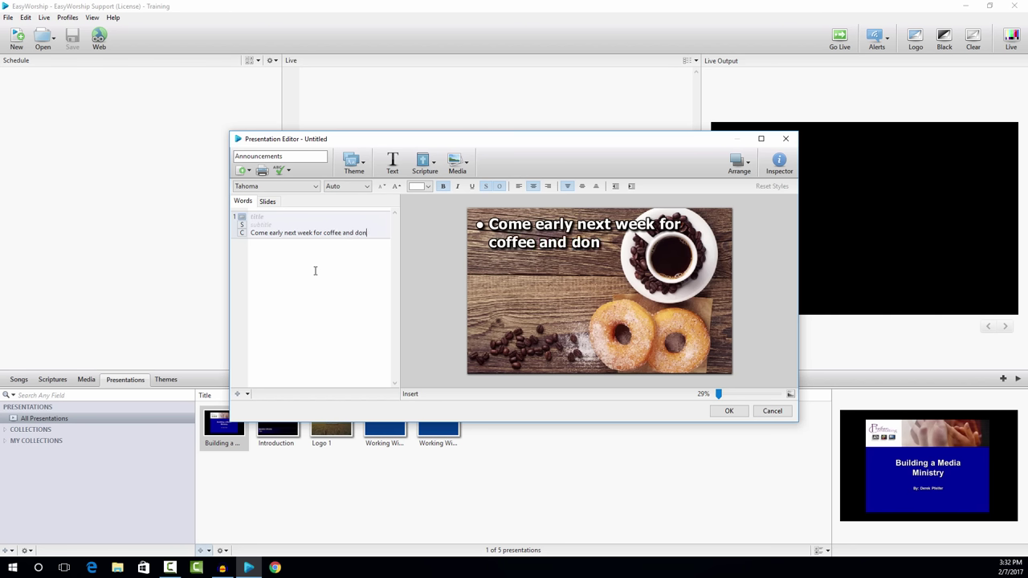
{"action": "type", "text": "uts"}
- Center slide 1's text horizontally and vertically, and shrink its text box to fit beside the cup and above the donuts
{"action": "left_click", "coordinate": [588, 271]}
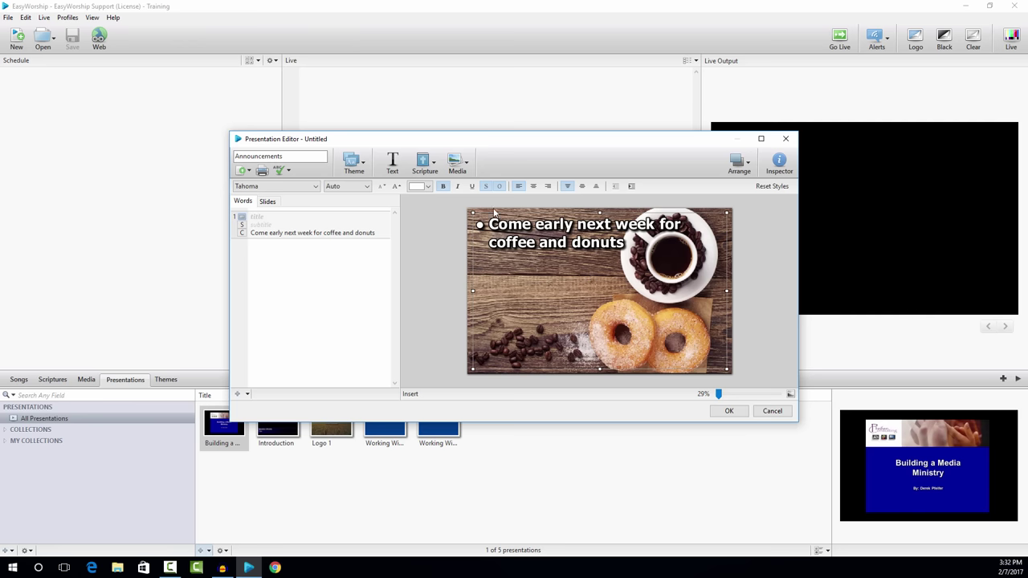
{"action": "left_click", "coordinate": [534, 190]}
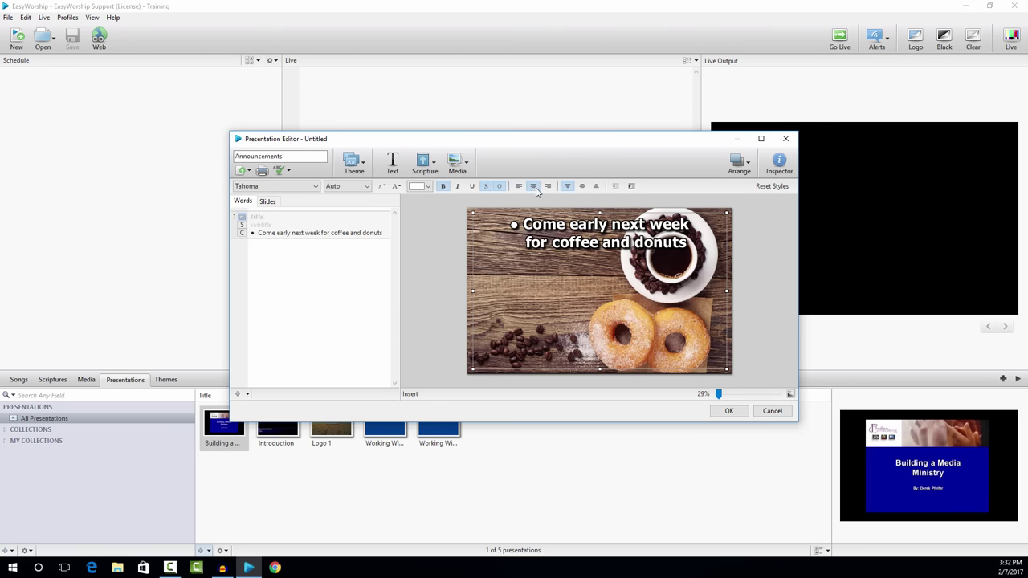
{"action": "left_click", "coordinate": [583, 188]}
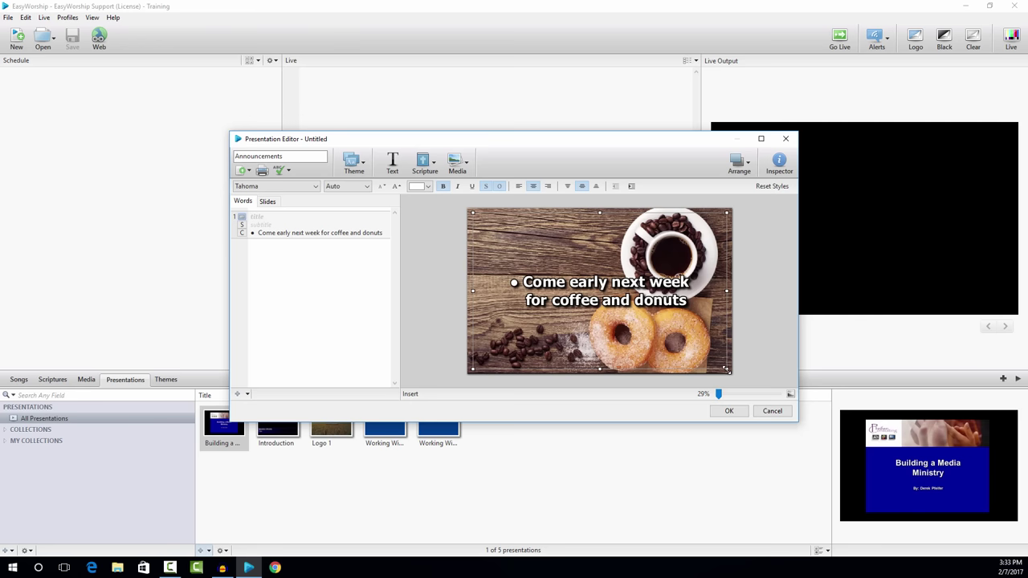
{"action": "left_click_drag", "start_coordinate": [726, 370], "coordinate": [611, 313]}
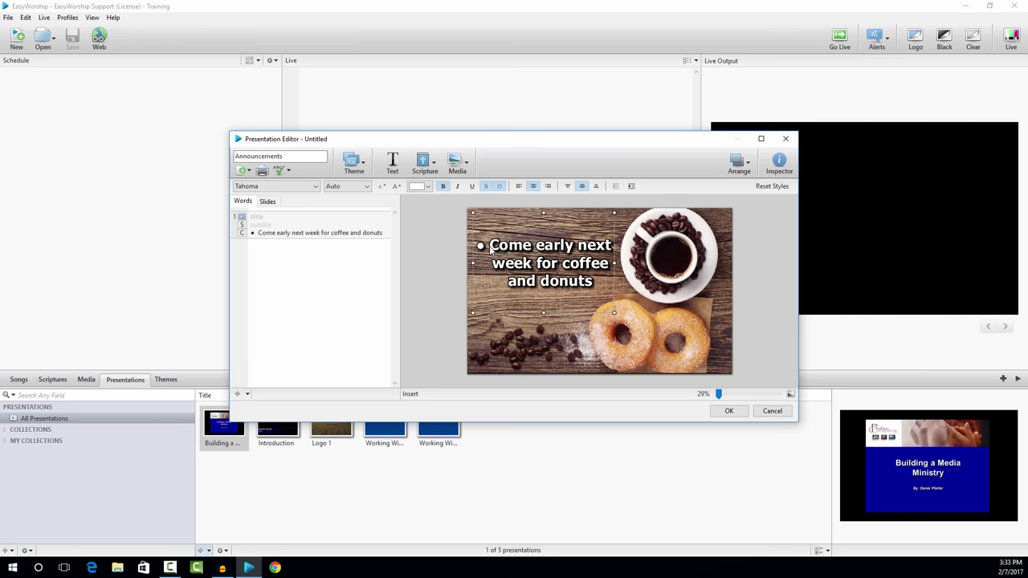
- Set the bullet style of slide 1's text to None in the Inspector
{"action": "left_click", "coordinate": [779, 163]}
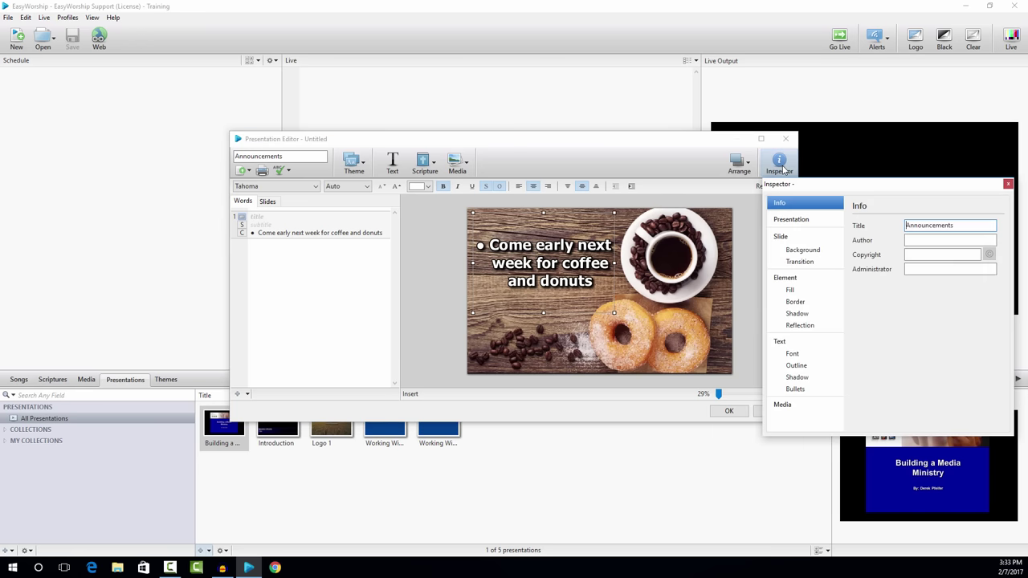
{"action": "left_click", "coordinate": [794, 390]}
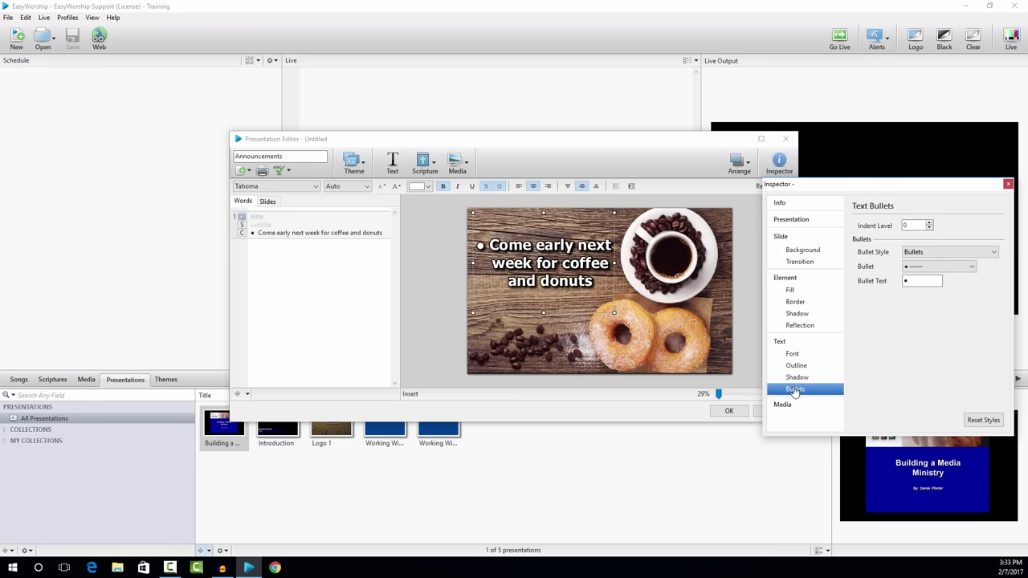
{"action": "left_click", "coordinate": [943, 252]}
{"action": "left_click", "coordinate": [938, 264]}
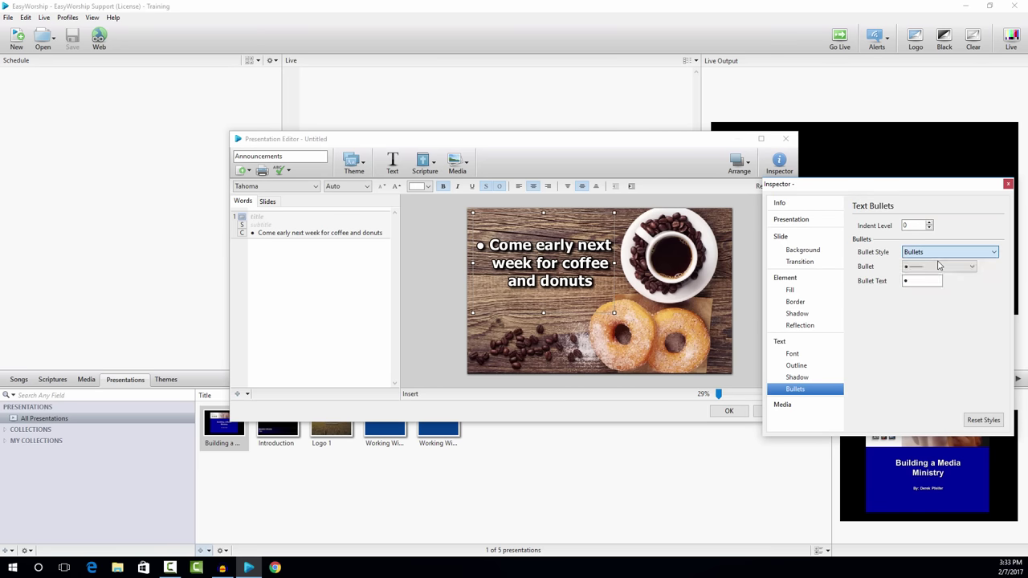
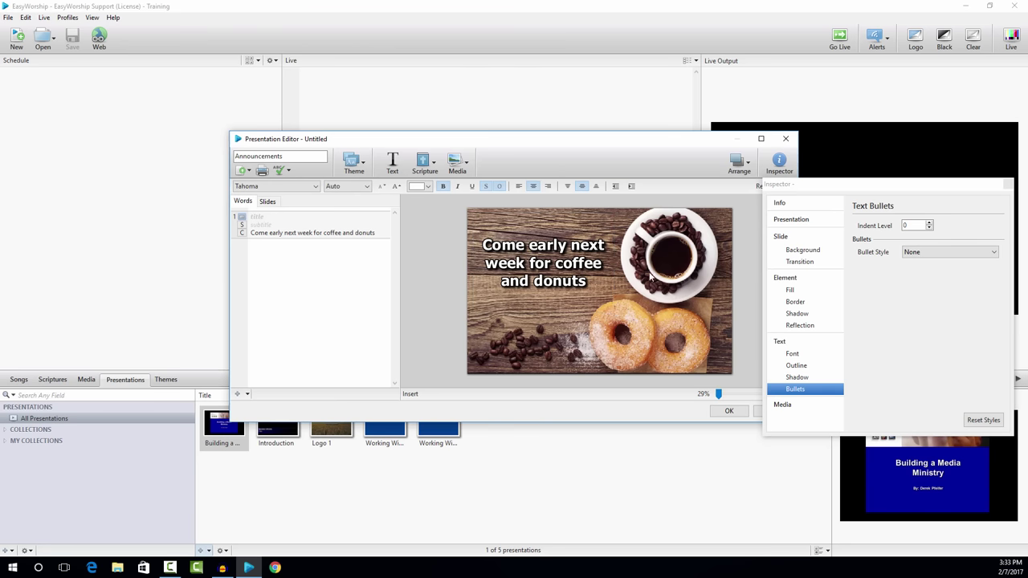
- Add a second slide and set the Highway image as its background
{"action": "left_click", "coordinate": [237, 394]}
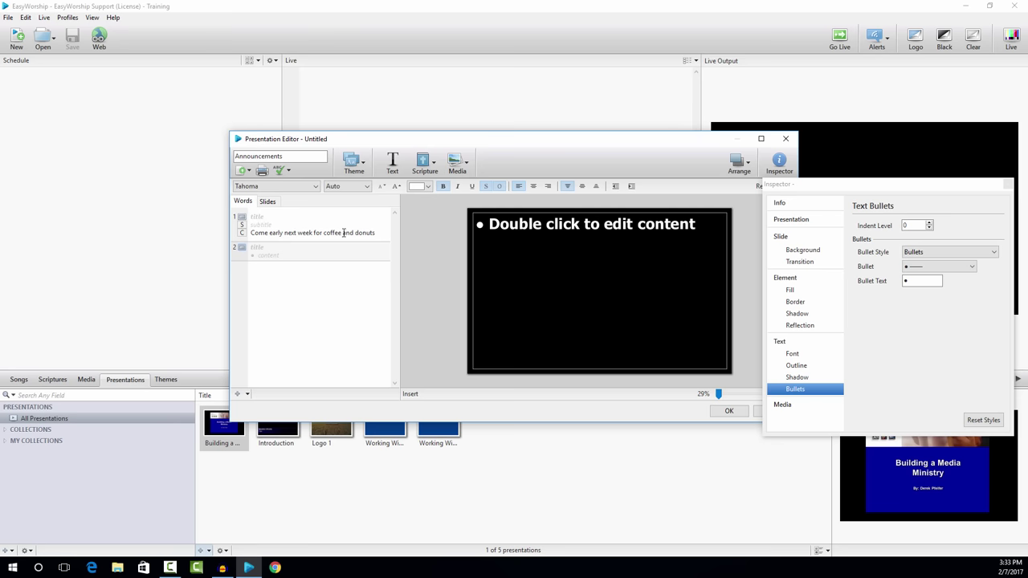
{"action": "left_click", "coordinate": [463, 166]}
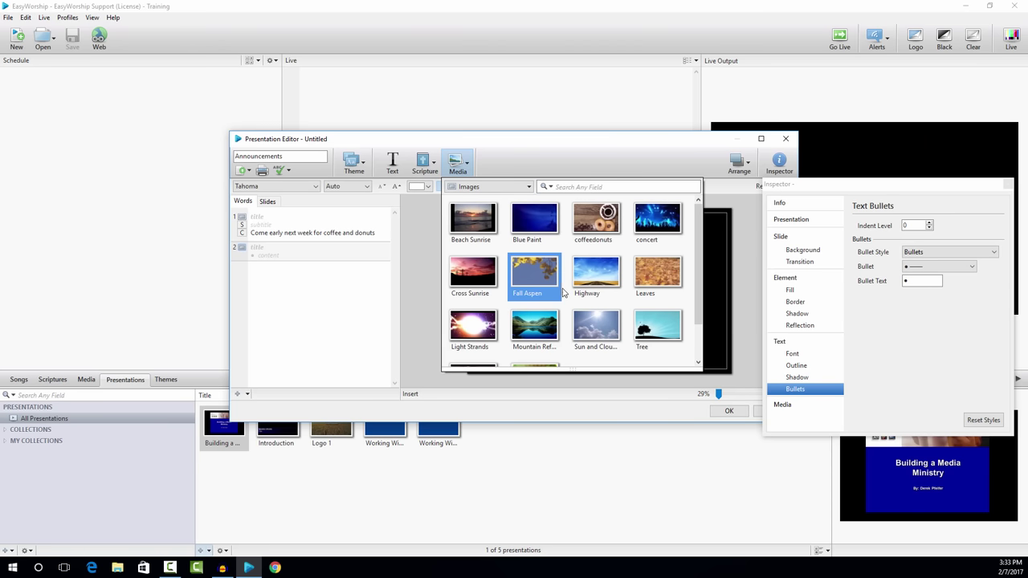
{"action": "left_click_drag", "start_coordinate": [600, 270], "coordinate": [279, 255]}
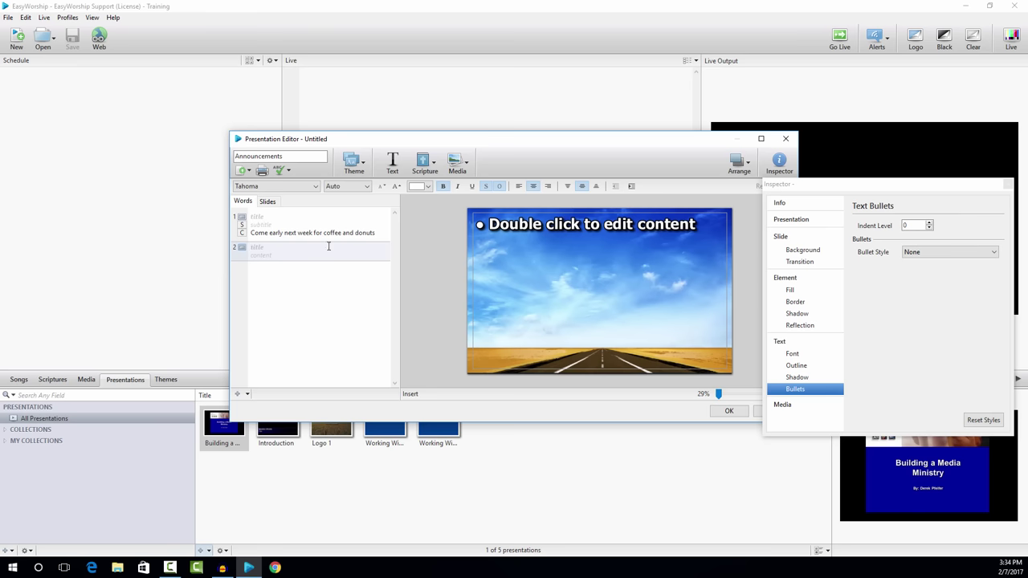
- Enter "Be sure to sign up for our missions trip" as the content text of slide 2
{"action": "left_click", "coordinate": [262, 256]}
{"action": "type", "text": "Be sure "}
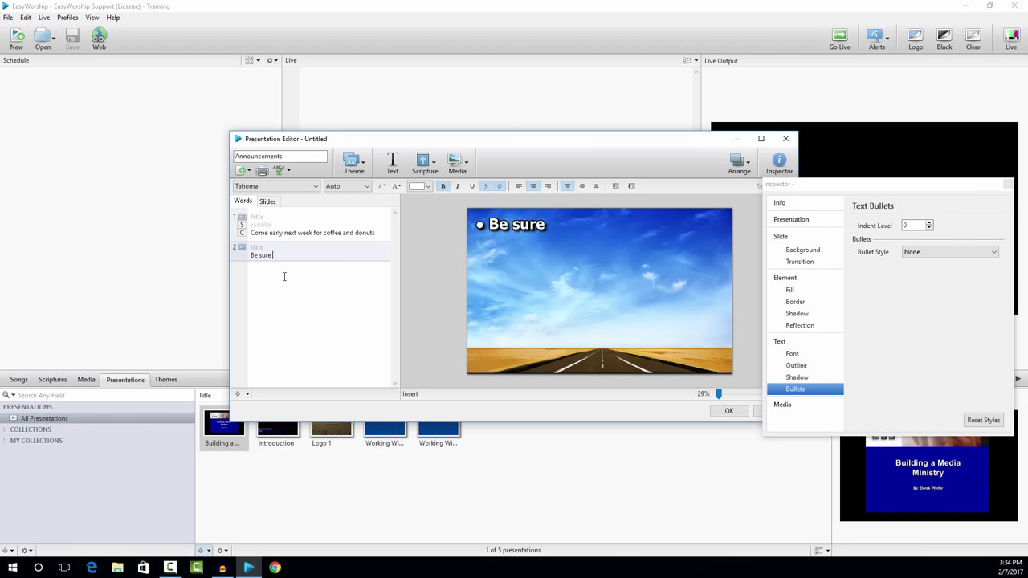
{"action": "type", "text": "to sign up for our missions trip"}
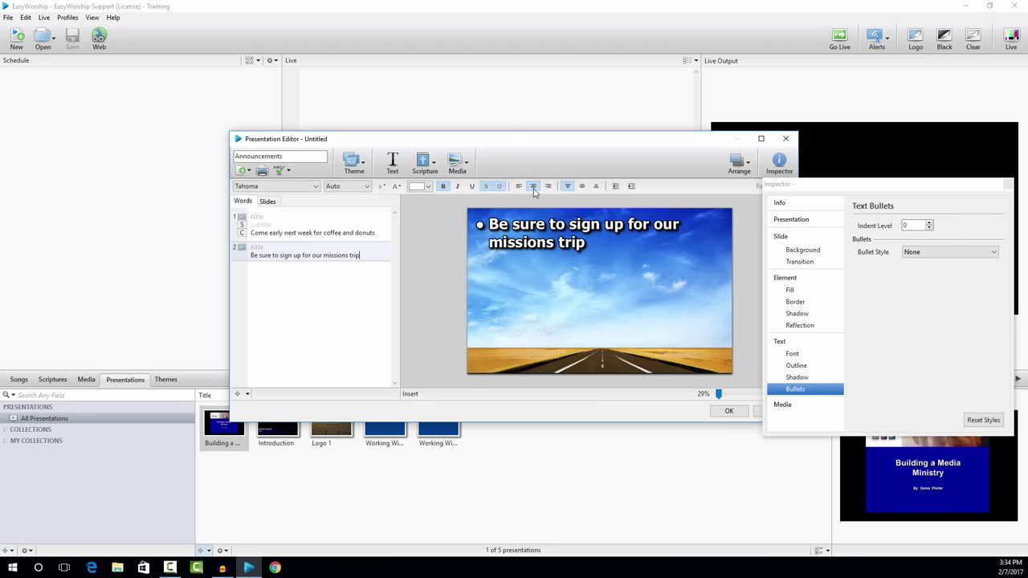
- Center slide 2's text vertically and horizontally, and set its bullet style to None
{"action": "left_click", "coordinate": [582, 187]}
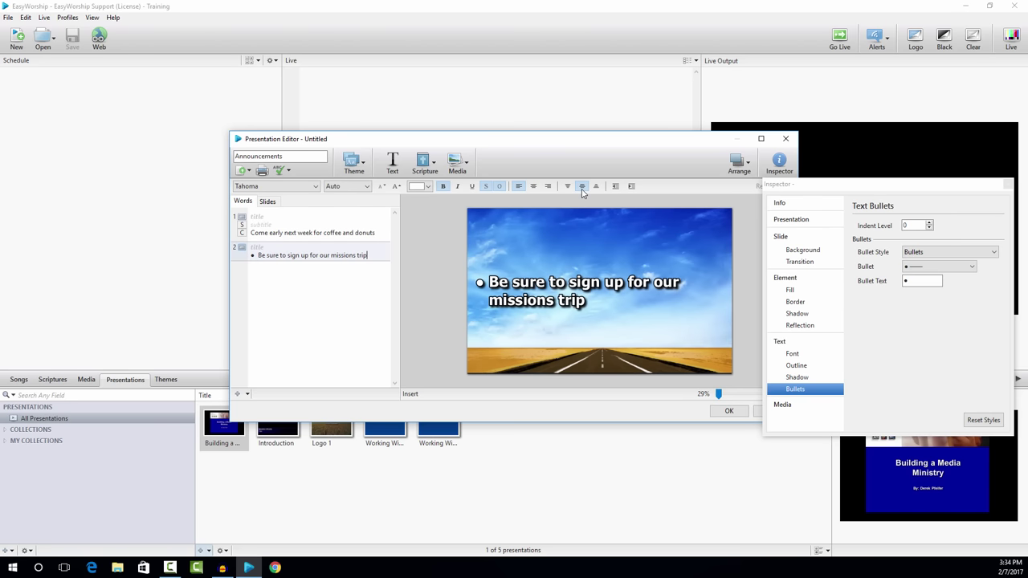
{"action": "left_click", "coordinate": [533, 186]}
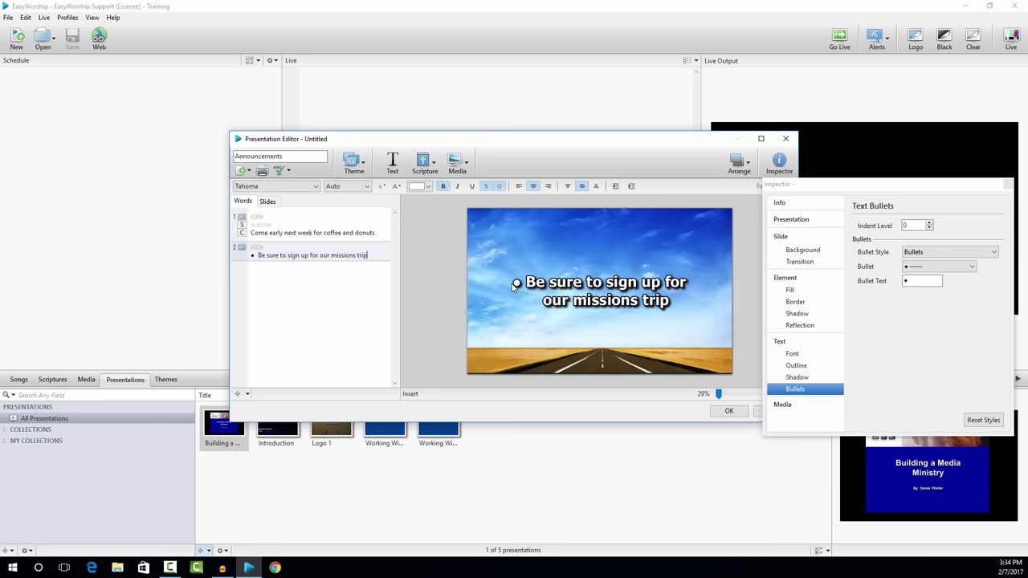
{"action": "left_click", "coordinate": [709, 296]}
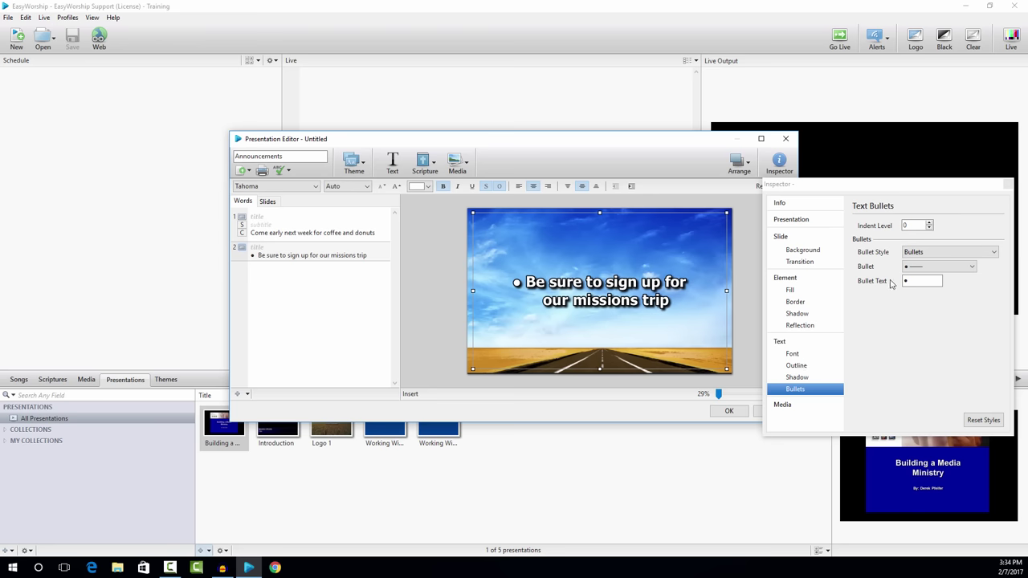
{"action": "left_click", "coordinate": [934, 252]}
{"action": "left_click", "coordinate": [933, 266]}
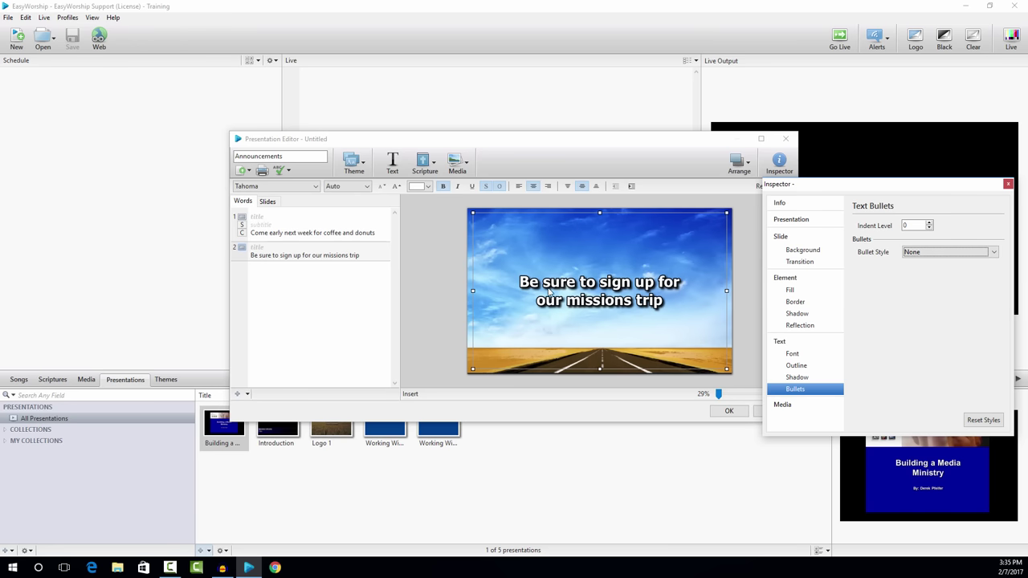
- Change the font of slide 2's text to Bernard MT Condensed
{"action": "left_click", "coordinate": [792, 354]}
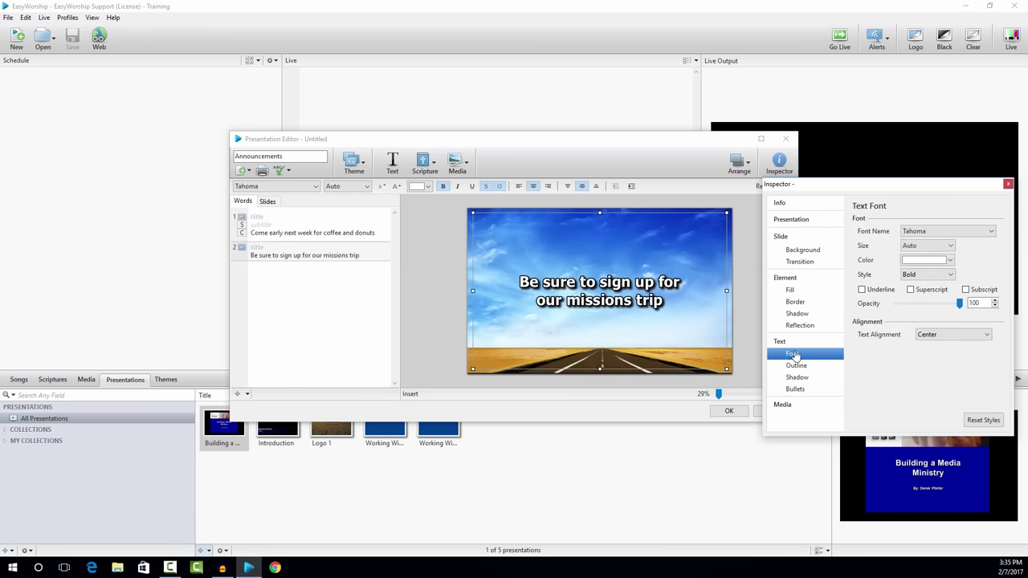
{"action": "left_click", "coordinate": [985, 233]}
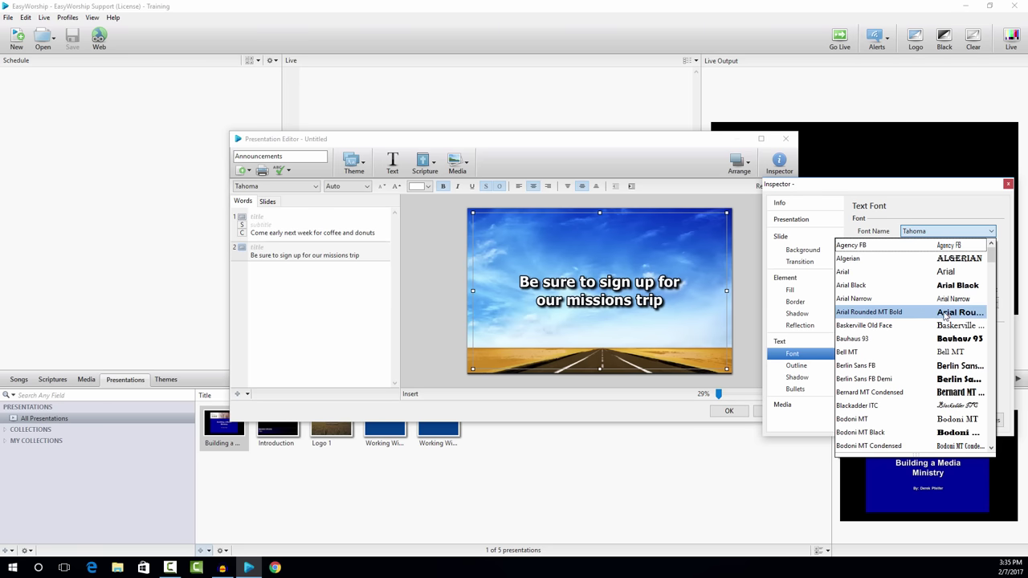
{"action": "left_click", "coordinate": [944, 393]}
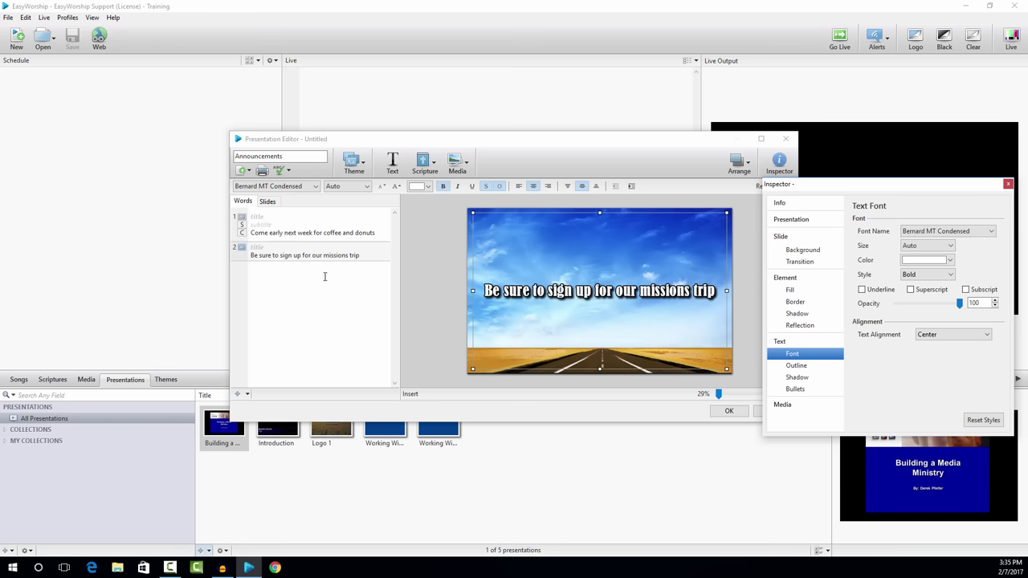
{"action": "left_click", "coordinate": [428, 303]}
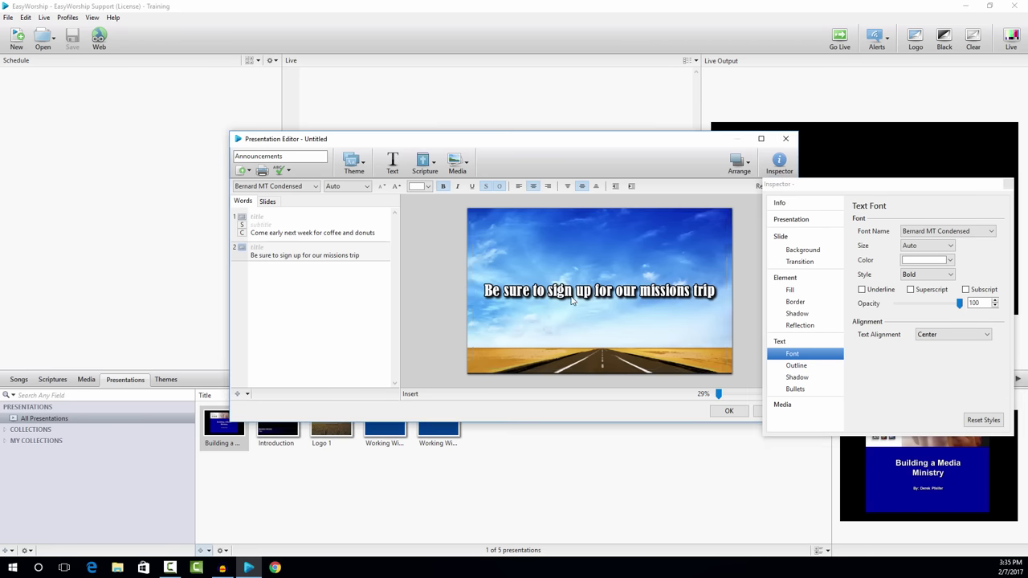
- Add a third slide and set the Worship 3 image as its background
{"action": "left_click", "coordinate": [238, 395]}
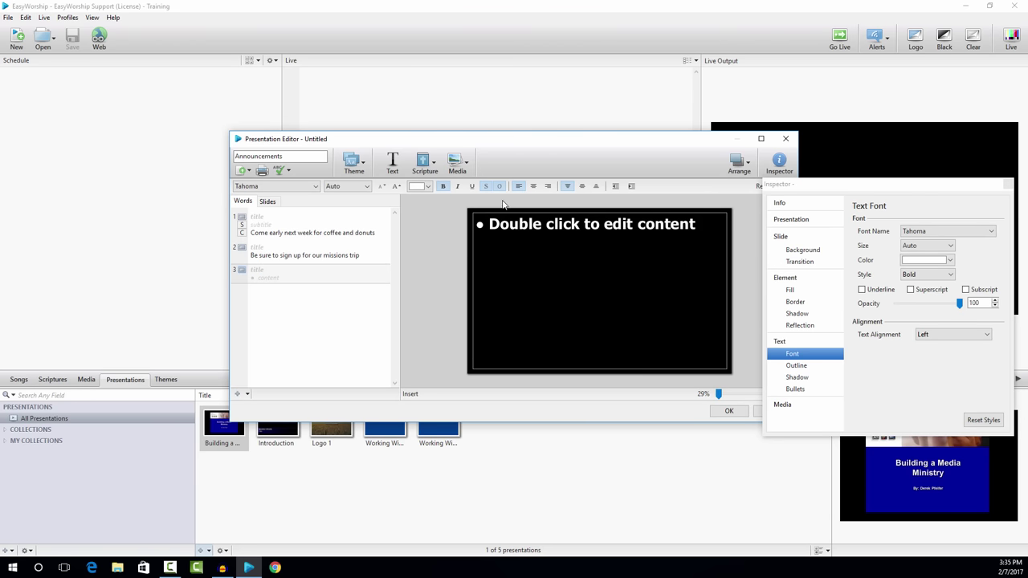
{"action": "left_click", "coordinate": [469, 167]}
{"action": "left_click", "coordinate": [578, 286]}
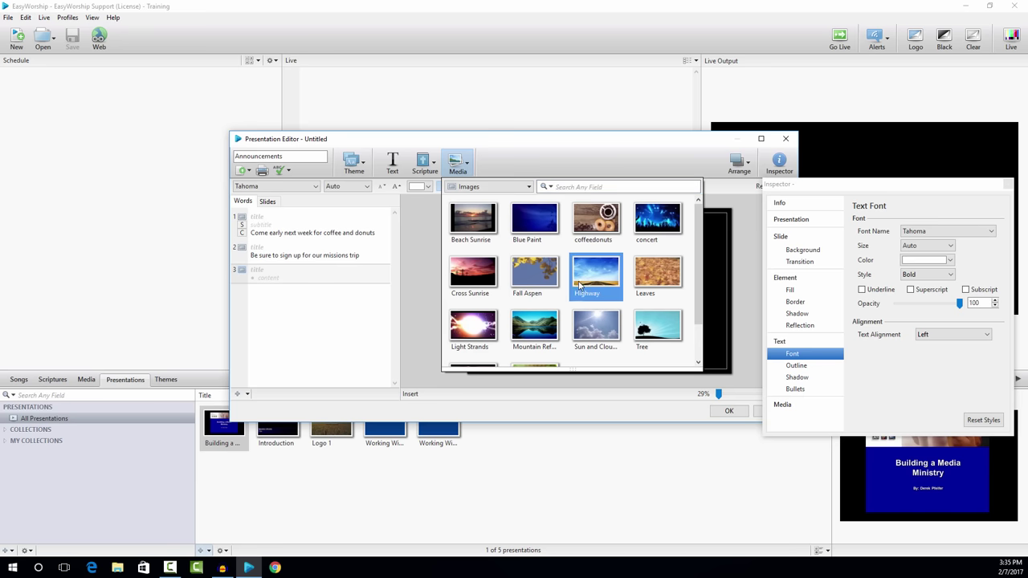
{"action": "scroll", "coordinate": [577, 291], "scroll_direction": "down", "scroll_amount": 2}
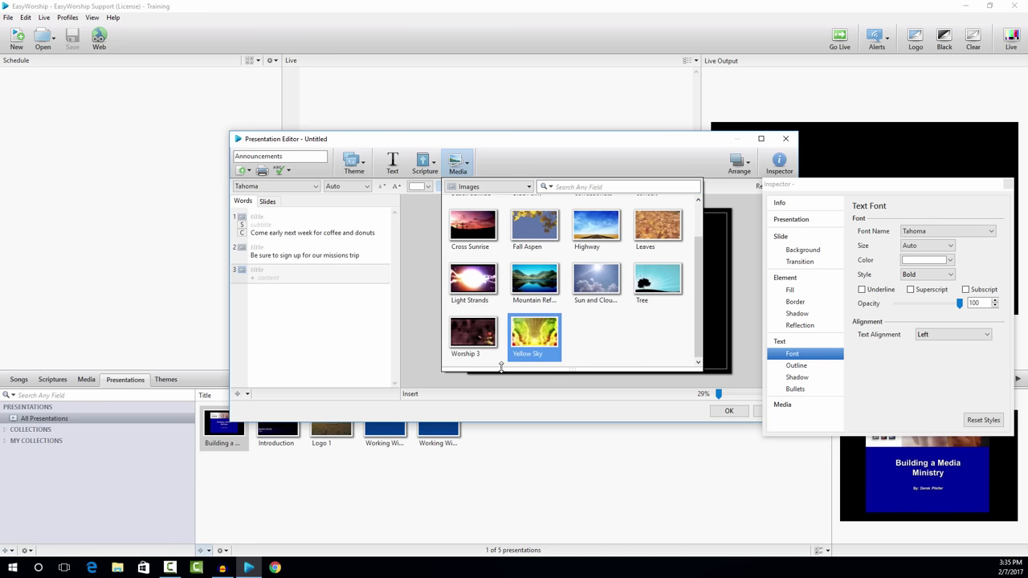
{"action": "left_click_drag", "start_coordinate": [473, 338], "coordinate": [288, 277]}
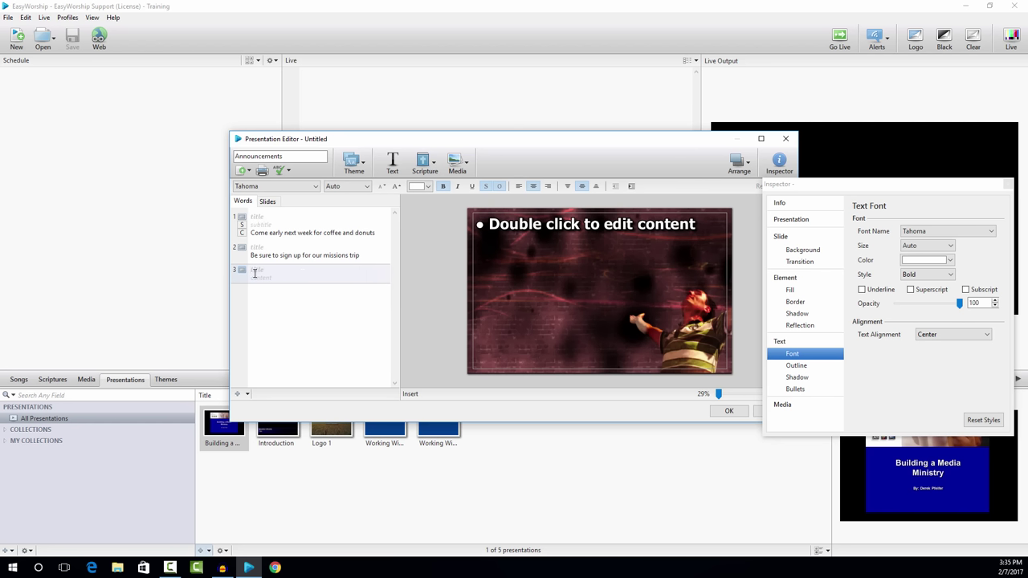
- Enter "Come join us for Worship Night this Wednesday @ 7pm" as the content text of slide 3
{"action": "left_click", "coordinate": [264, 278]}
{"action": "type", "text": "Come "}
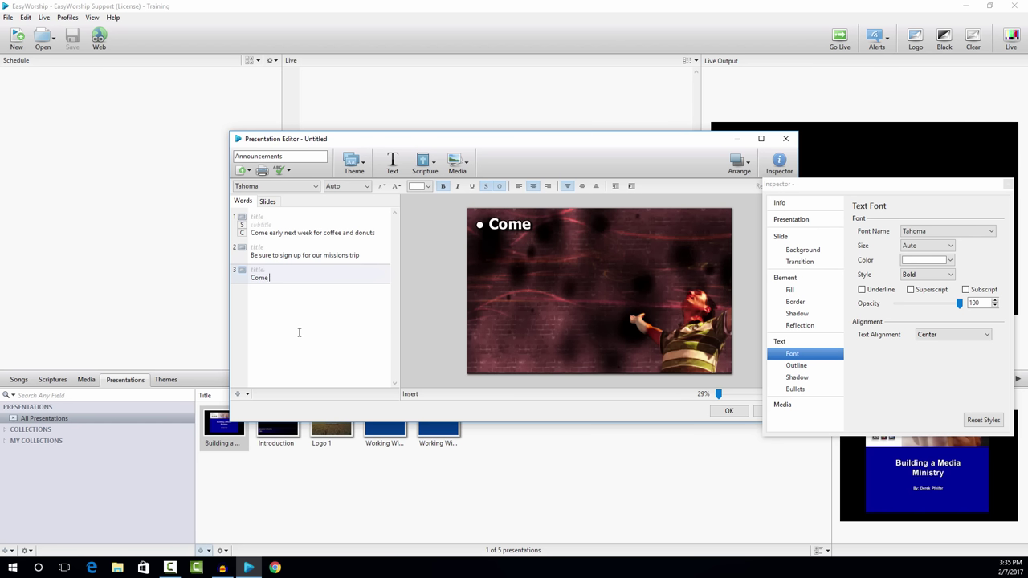
{"action": "type", "text": "join us for "}
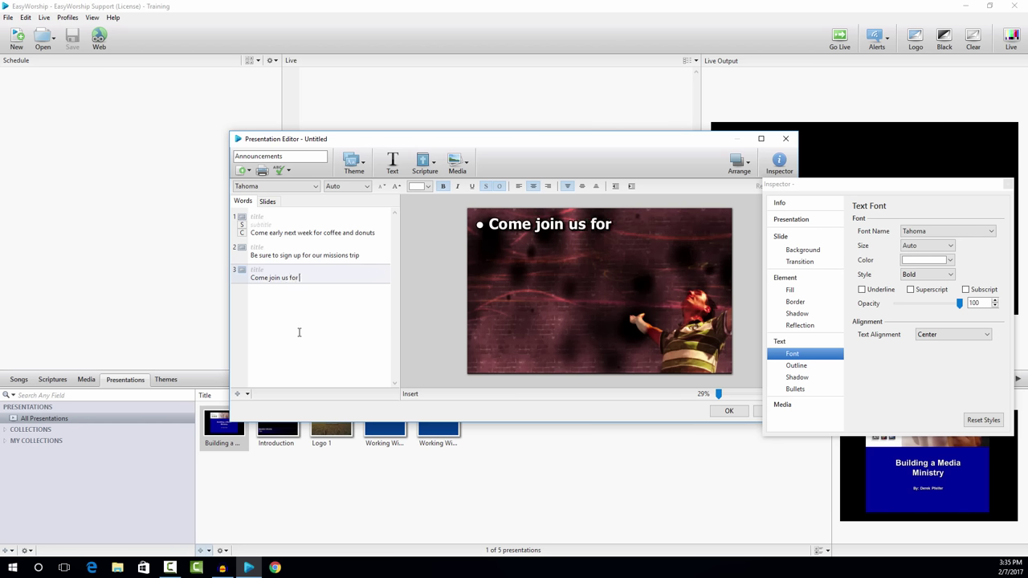
{"action": "type", "text": "Worship "}
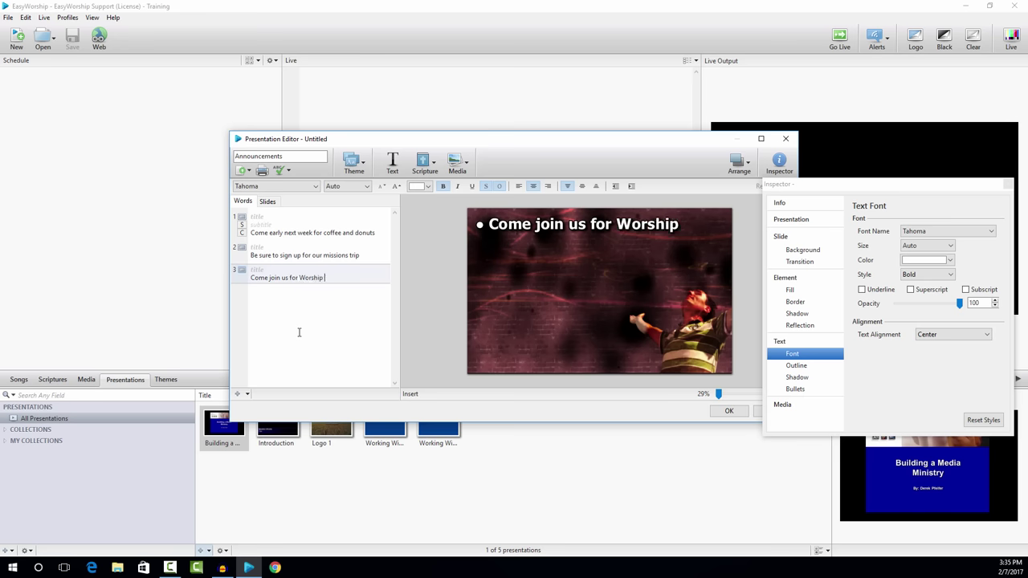
{"action": "type", "text": "Night"}
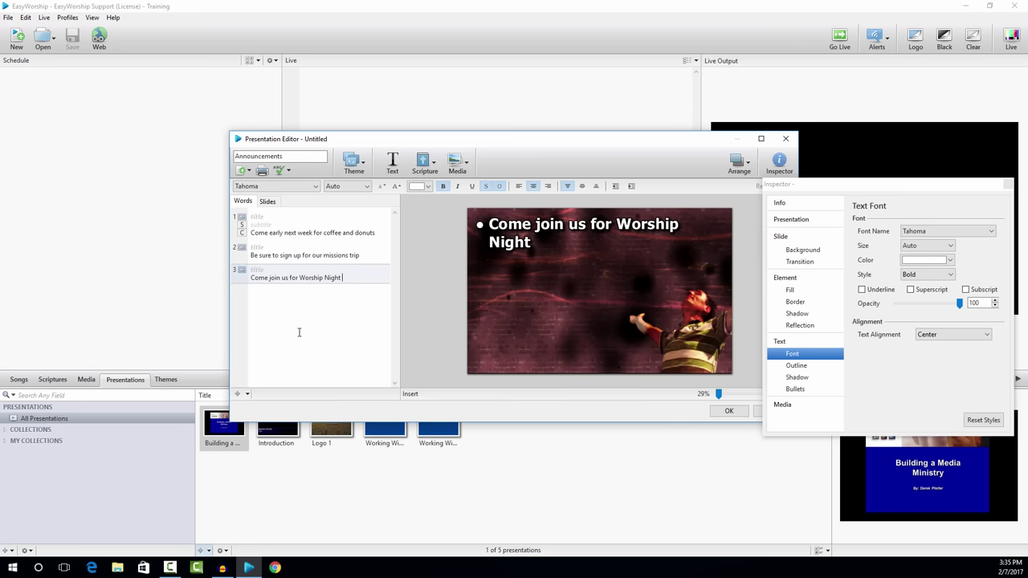
{"action": "type", "text": " this WE"}
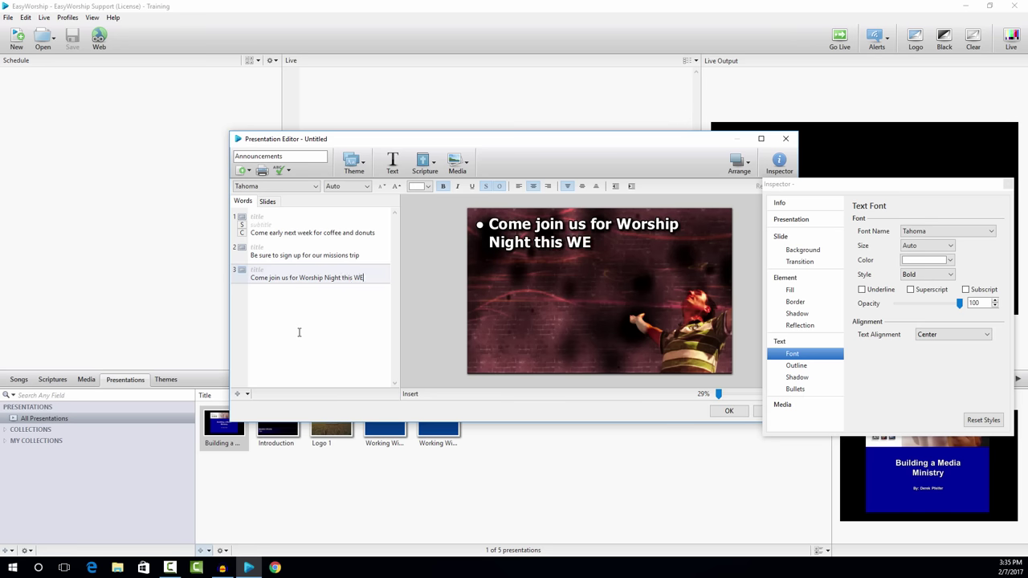
{"action": "key", "text": "BackSpace"}
{"action": "type", "text": "ednesday"}
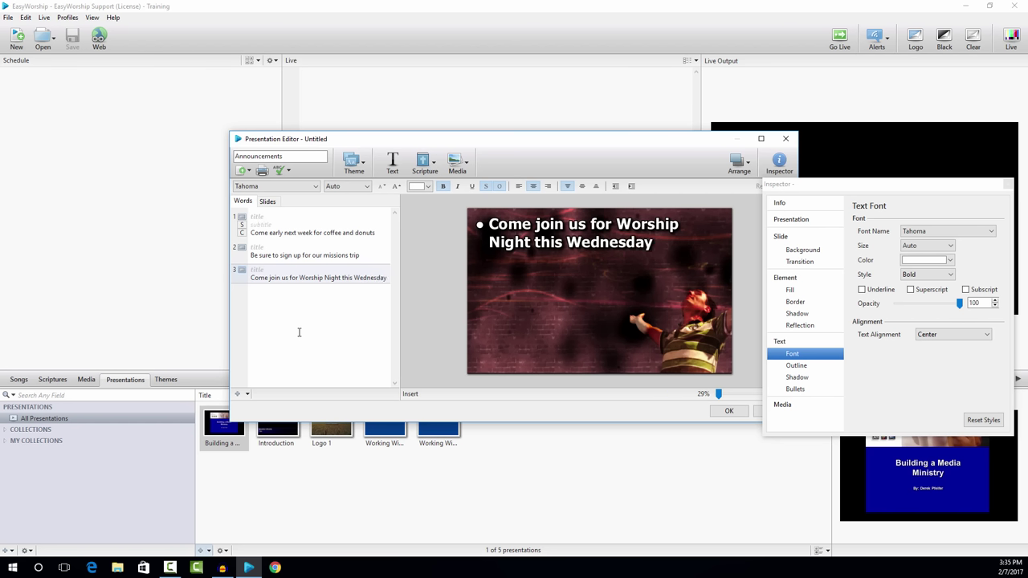
{"action": "type", "text": " @"}
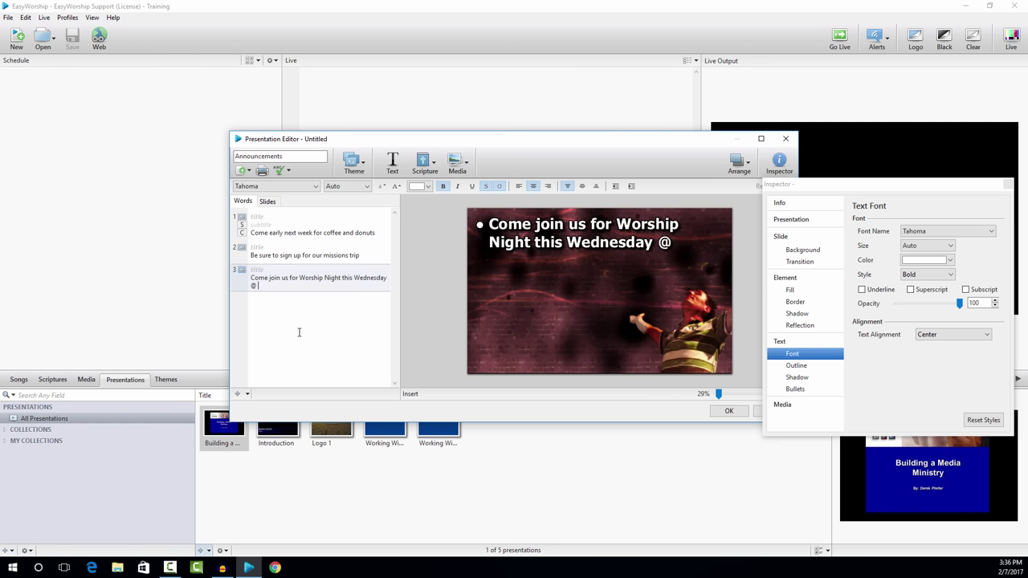
{"action": "type", "text": "77pm"}
- Set the bullet style of slide 3's text to None and lower the upper edge of its text box slightly
{"action": "left_click", "coordinate": [477, 232]}
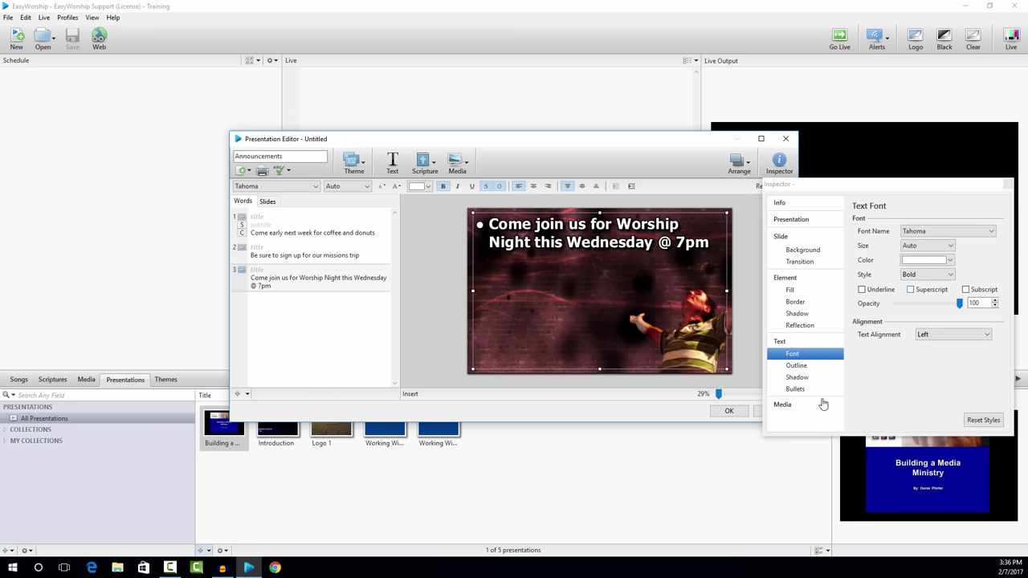
{"action": "left_click", "coordinate": [794, 389]}
{"action": "left_click", "coordinate": [923, 253]}
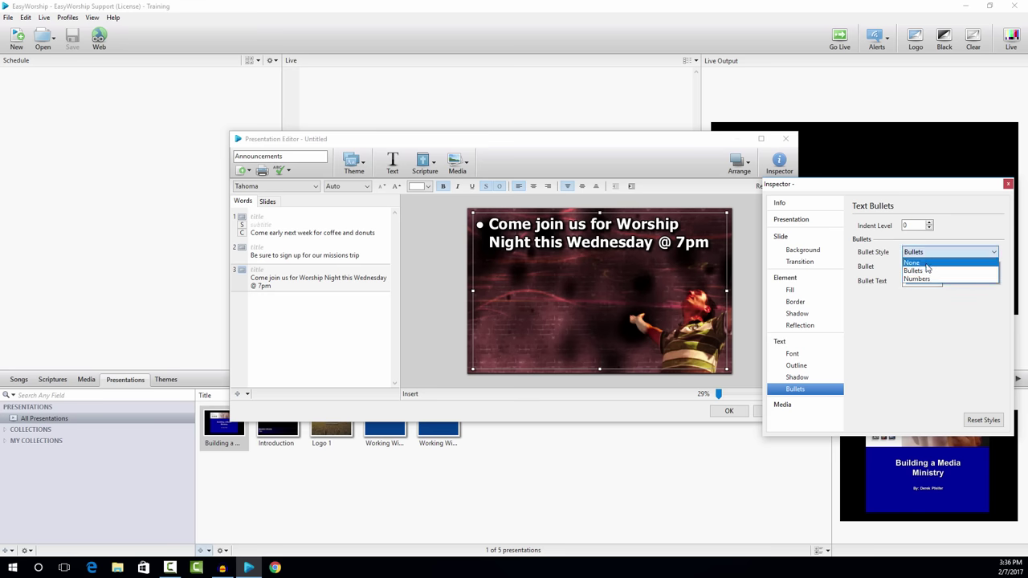
{"action": "left_click", "coordinate": [925, 264]}
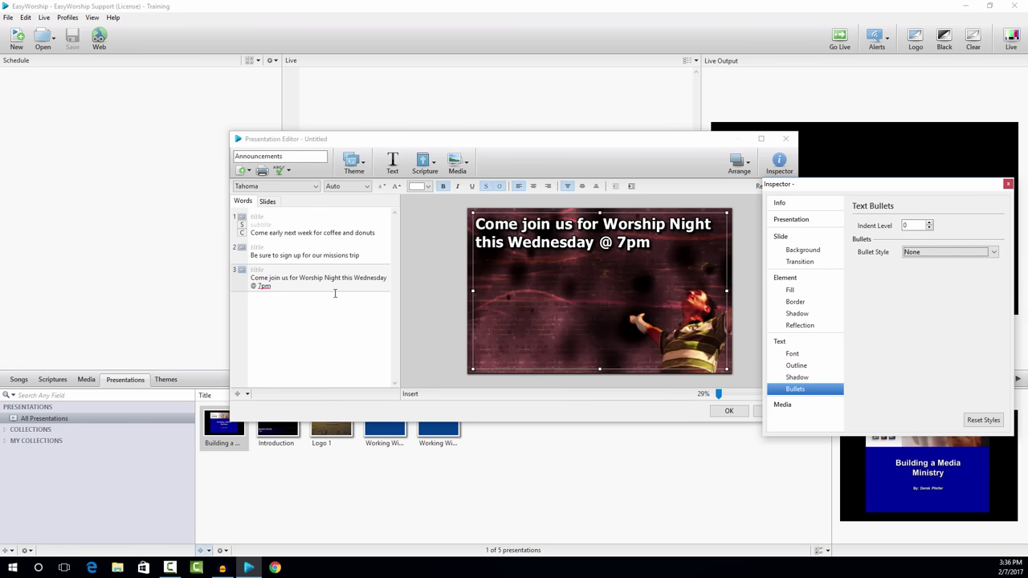
{"action": "left_click_drag", "start_coordinate": [599, 213], "coordinate": [600, 233]}
{"action": "left_click", "coordinate": [409, 311]}
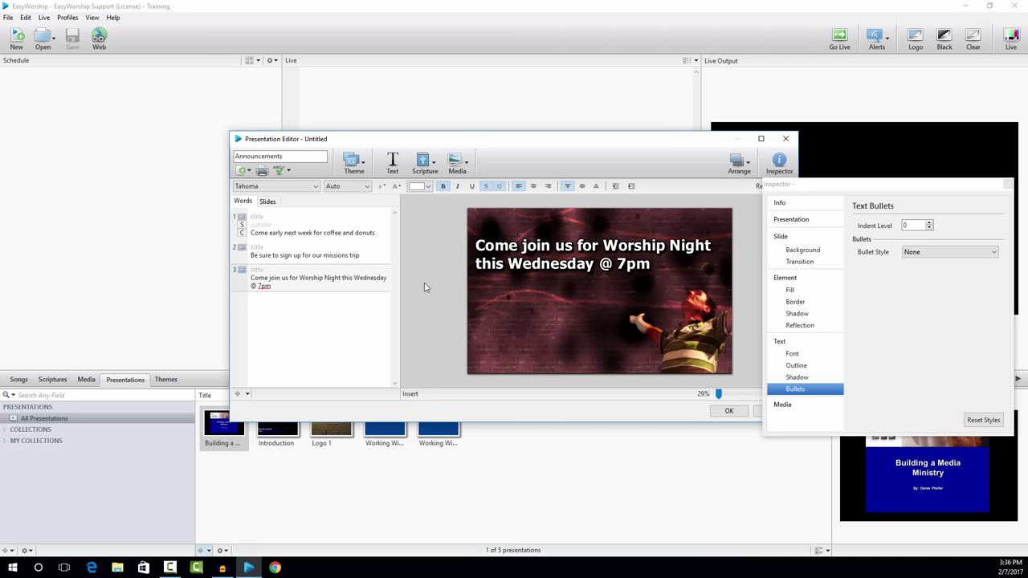
- Add a fourth slide and apply the video theme's Title & Content layout to it
{"action": "left_click", "coordinate": [237, 394]}
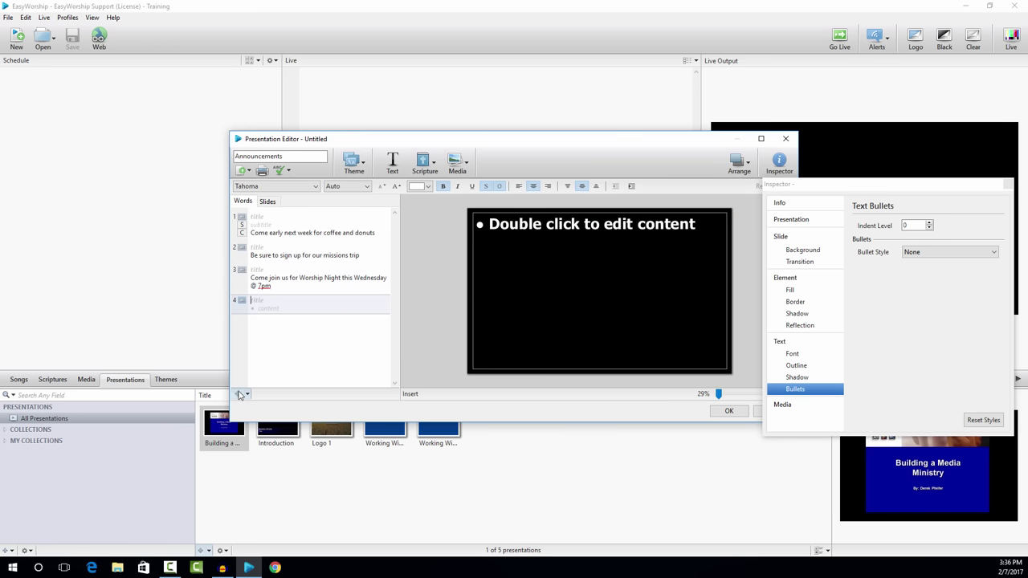
{"action": "left_click", "coordinate": [361, 165]}
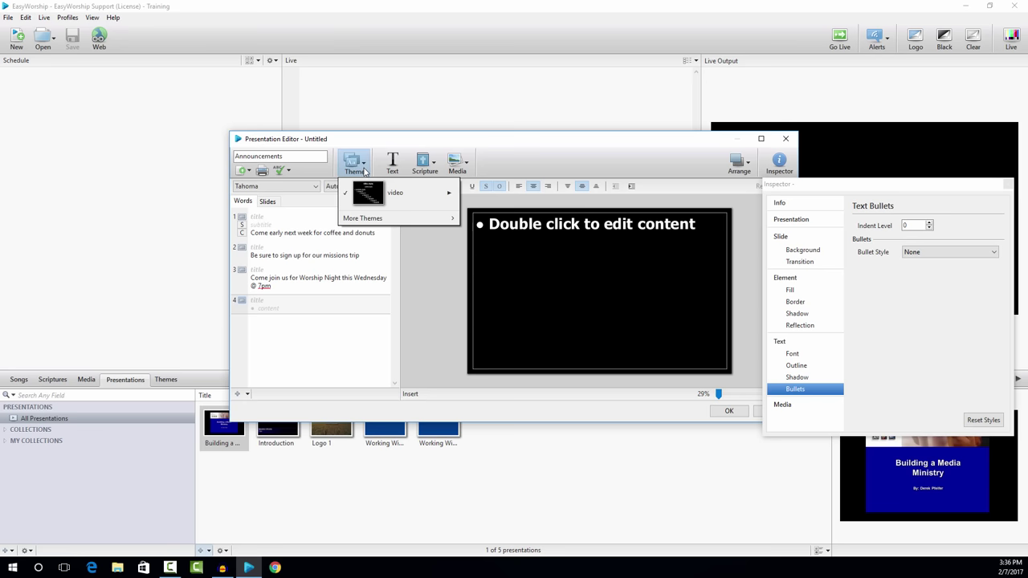
{"action": "mouse_move", "coordinate": [421, 199]}
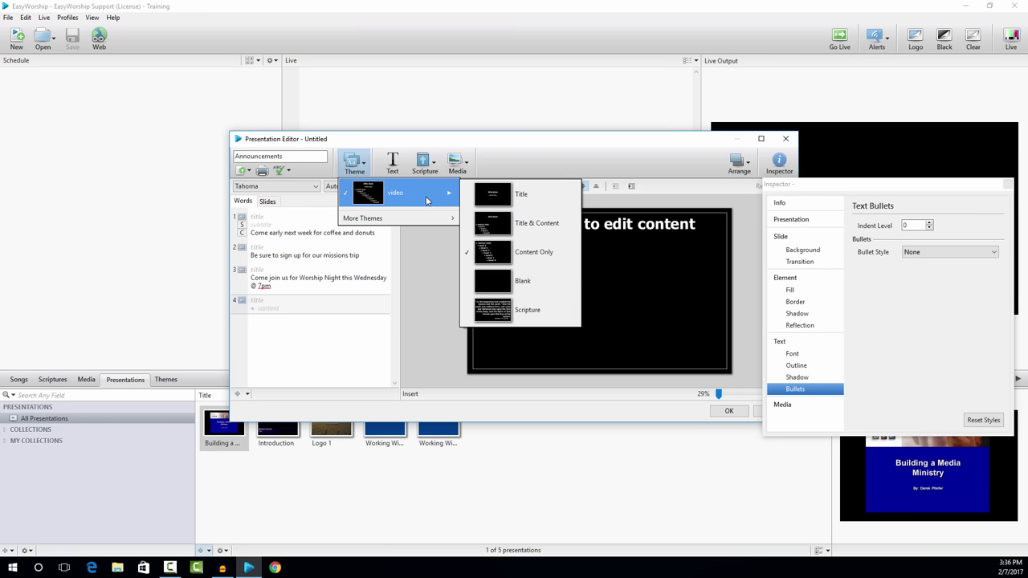
{"action": "left_click", "coordinate": [507, 224]}
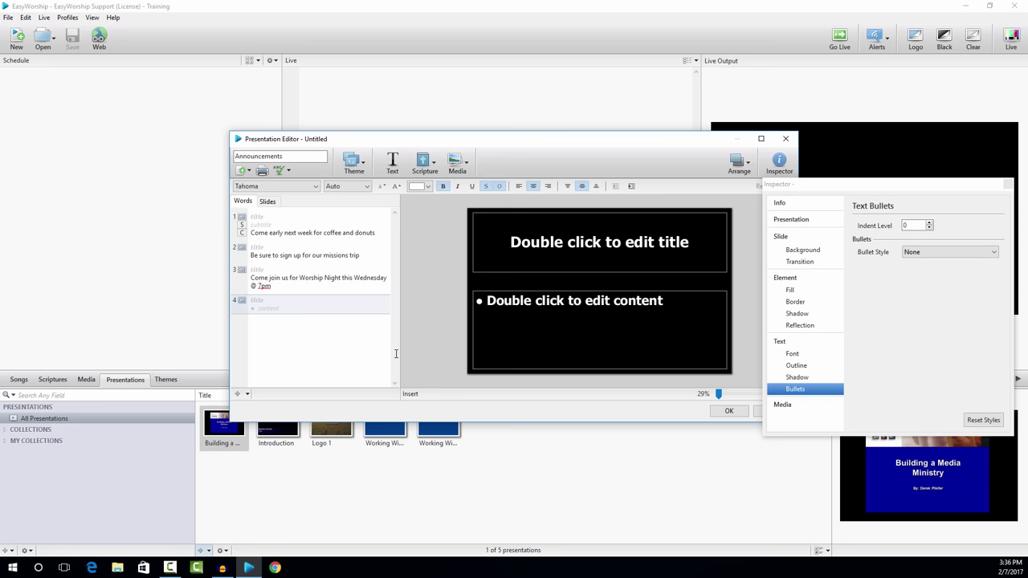
- Enter "The Best Band" as slide 4's title and "Don't miss this concert!" as its content text
{"action": "type", "text": "The B"}
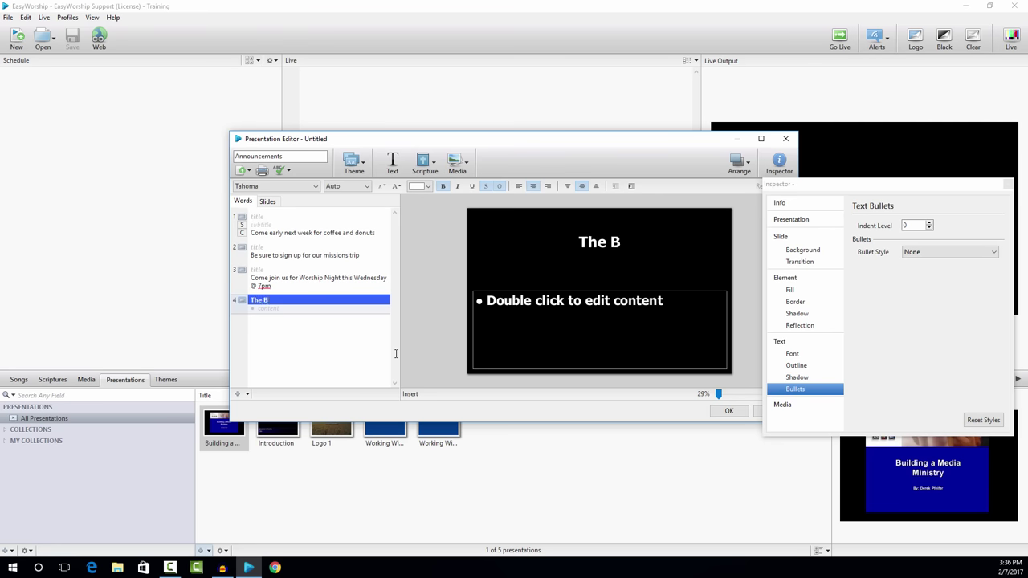
{"action": "type", "text": "est Band"}
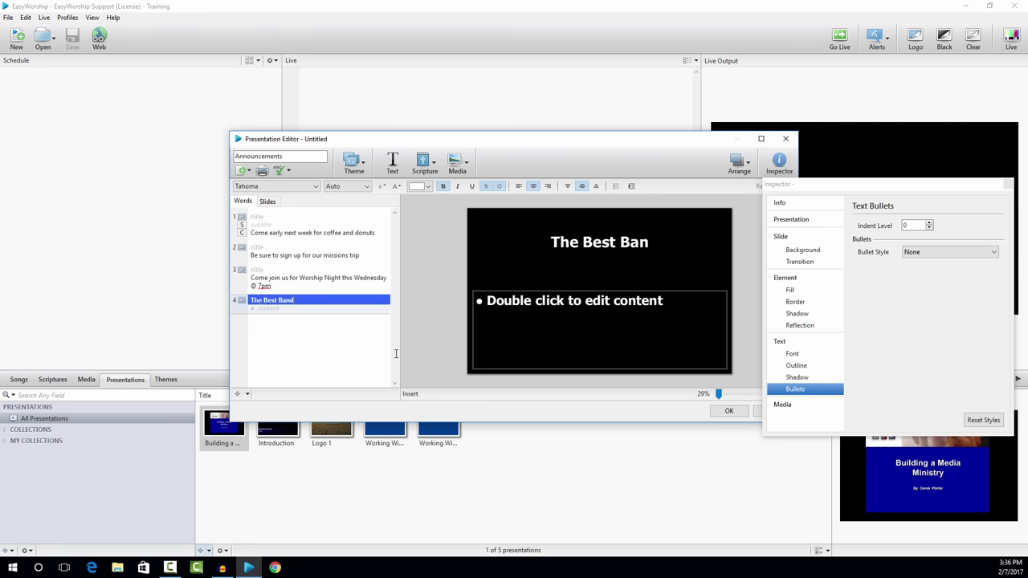
{"action": "key", "text": "Return"}
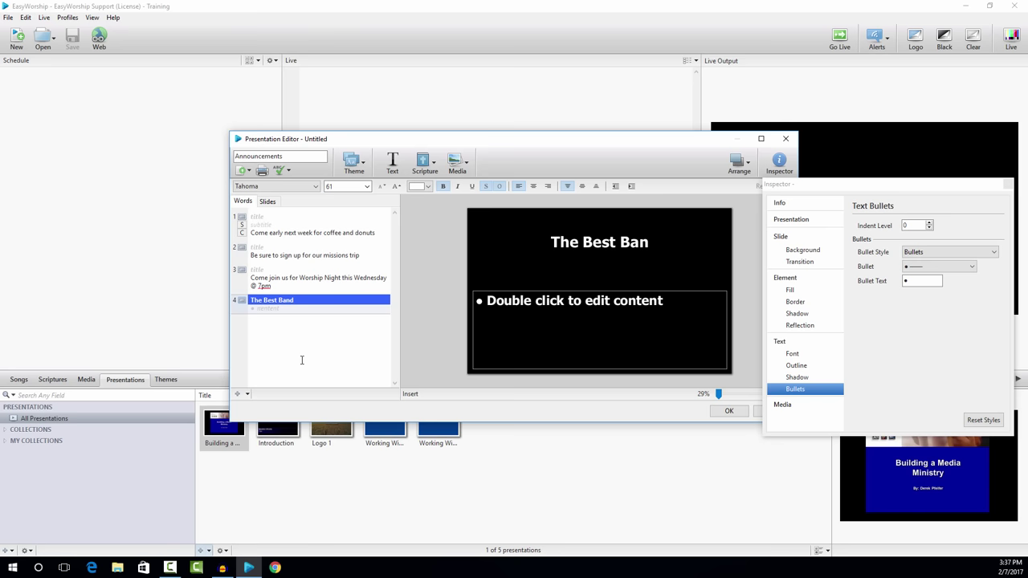
{"action": "type", "text": "D"}
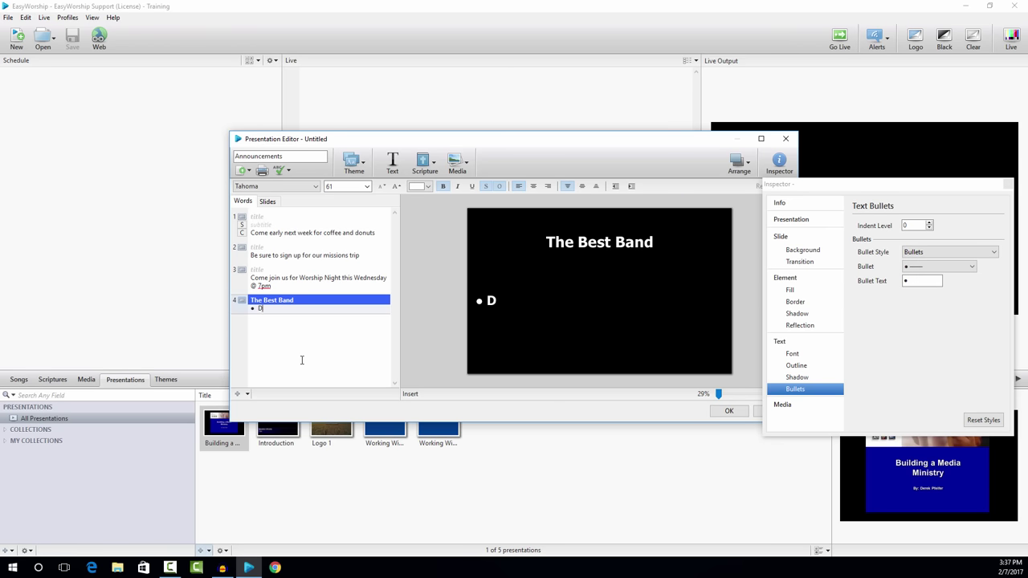
{"action": "type", "text": "on't miss th"}
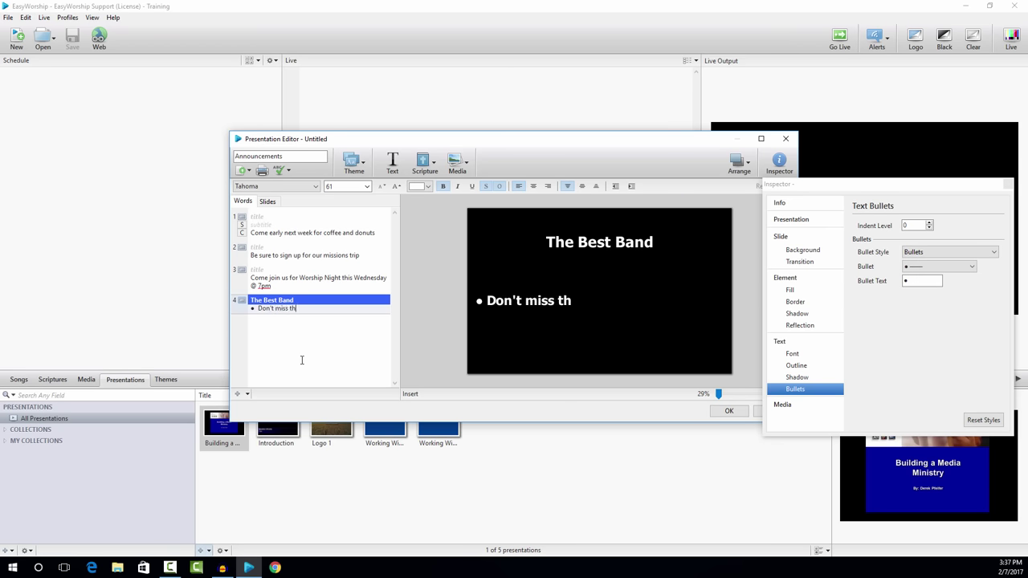
{"action": "type", "text": "is concert!"}
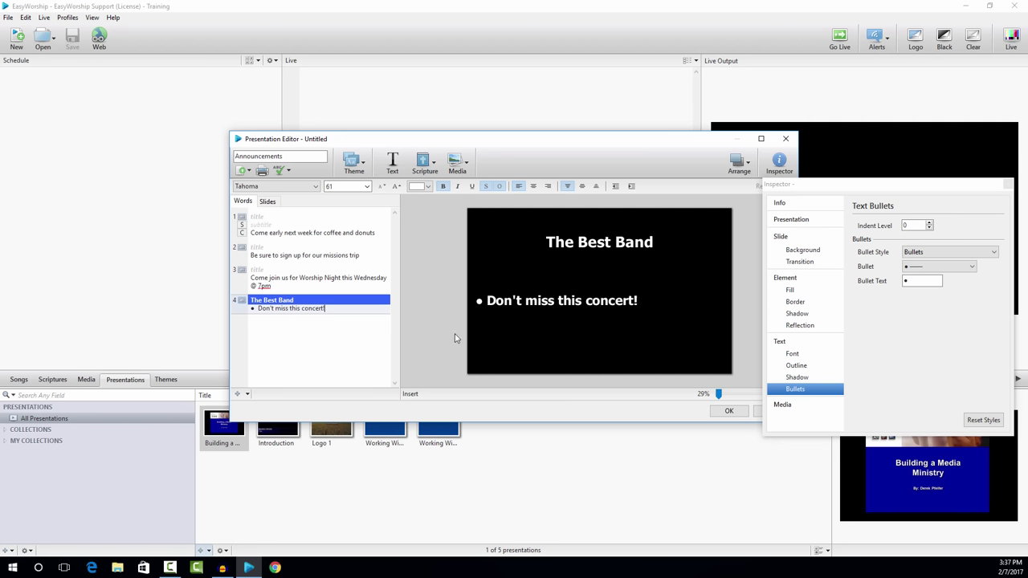
- Set the bullet style of slide 4's content text to None and center the text horizontally and vertically
{"action": "left_click", "coordinate": [510, 306]}
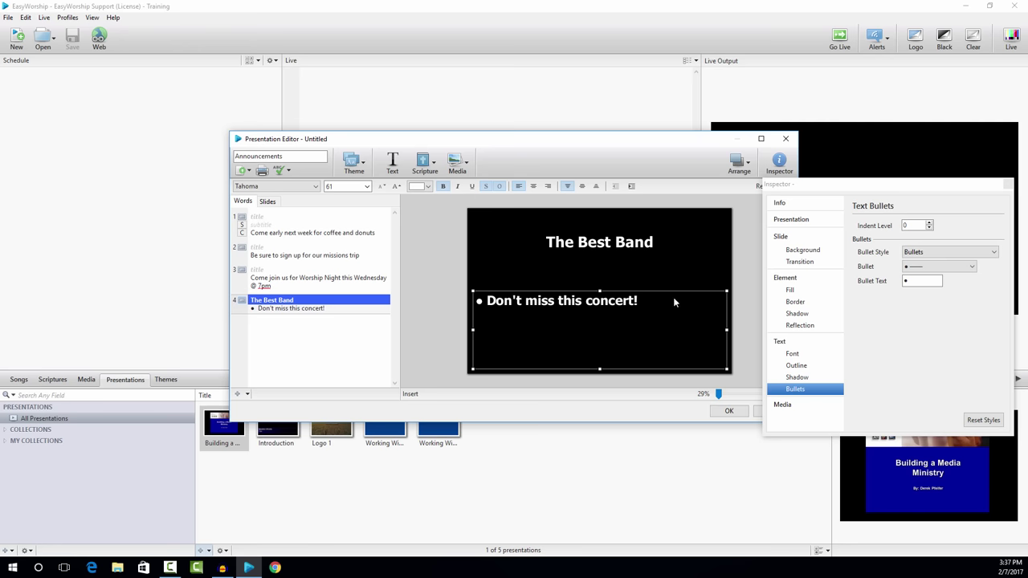
{"action": "left_click", "coordinate": [987, 252]}
{"action": "left_click", "coordinate": [950, 265]}
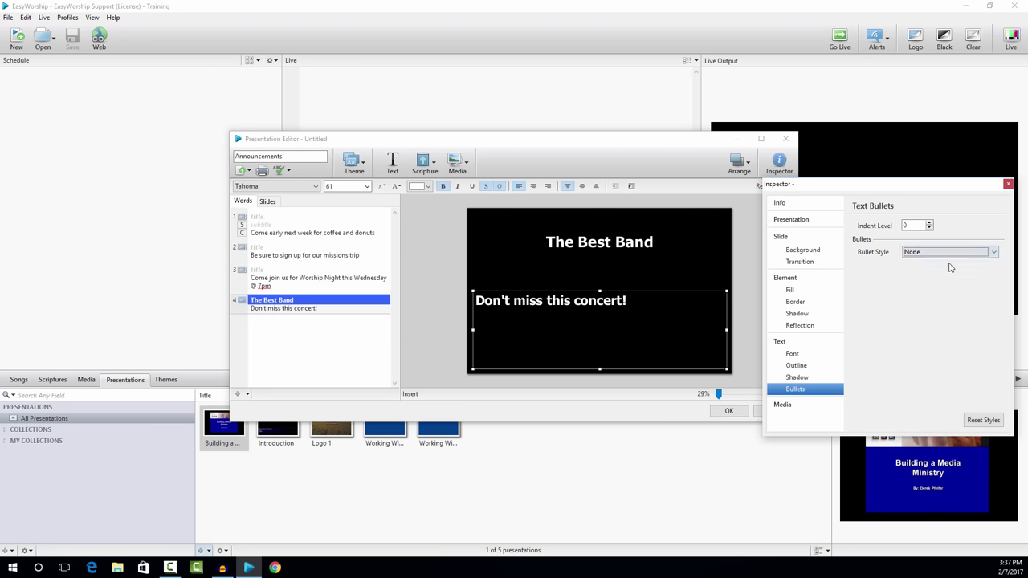
{"action": "left_click", "coordinate": [533, 185]}
{"action": "left_click", "coordinate": [581, 186]}
{"action": "left_click", "coordinate": [596, 248]}
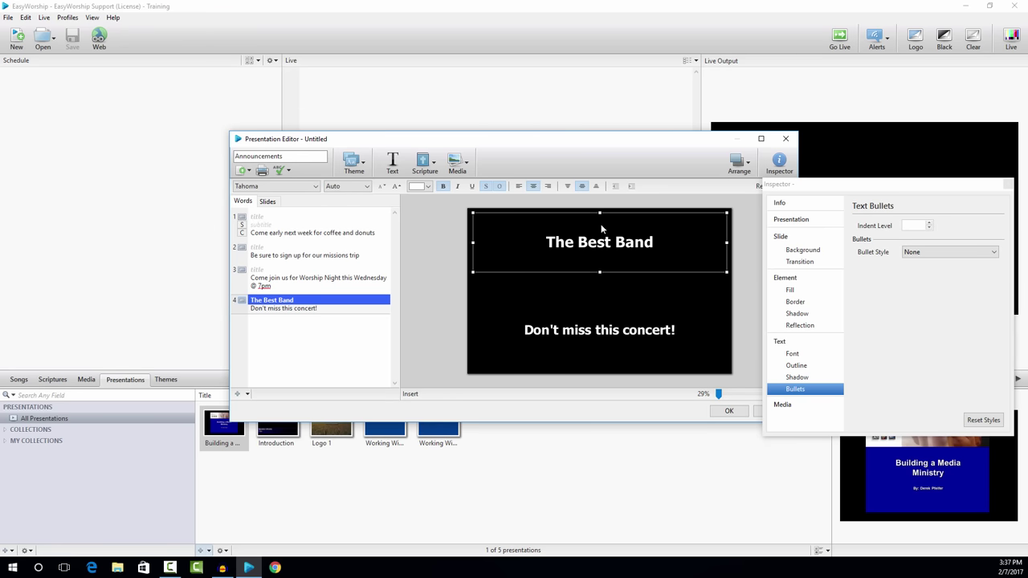
- Set the concert image as the background of slide 4
{"action": "left_click", "coordinate": [469, 167]}
{"action": "scroll", "coordinate": [522, 241], "scroll_direction": "up", "scroll_amount": 1}
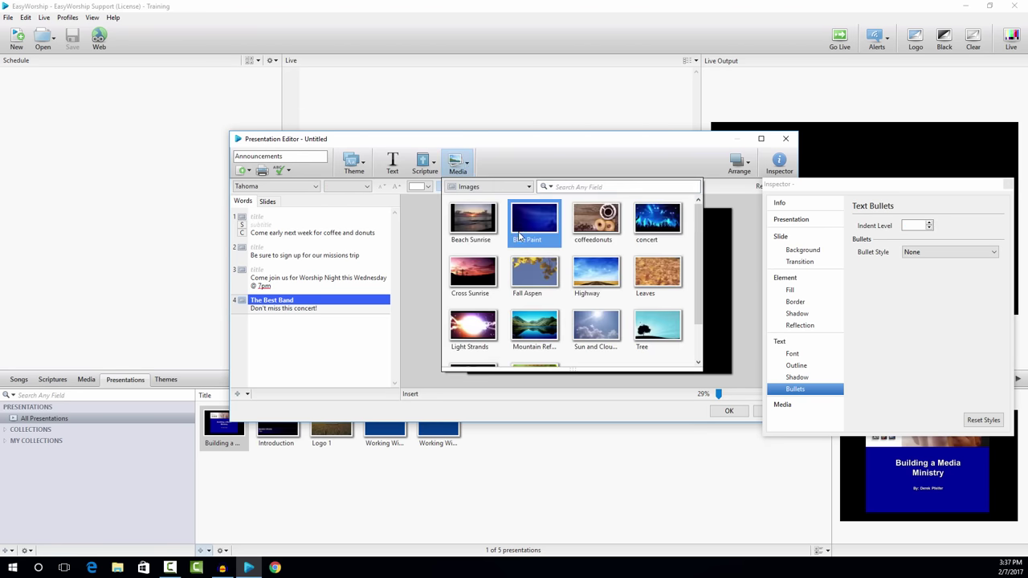
{"action": "left_click_drag", "start_coordinate": [660, 222], "coordinate": [318, 305]}
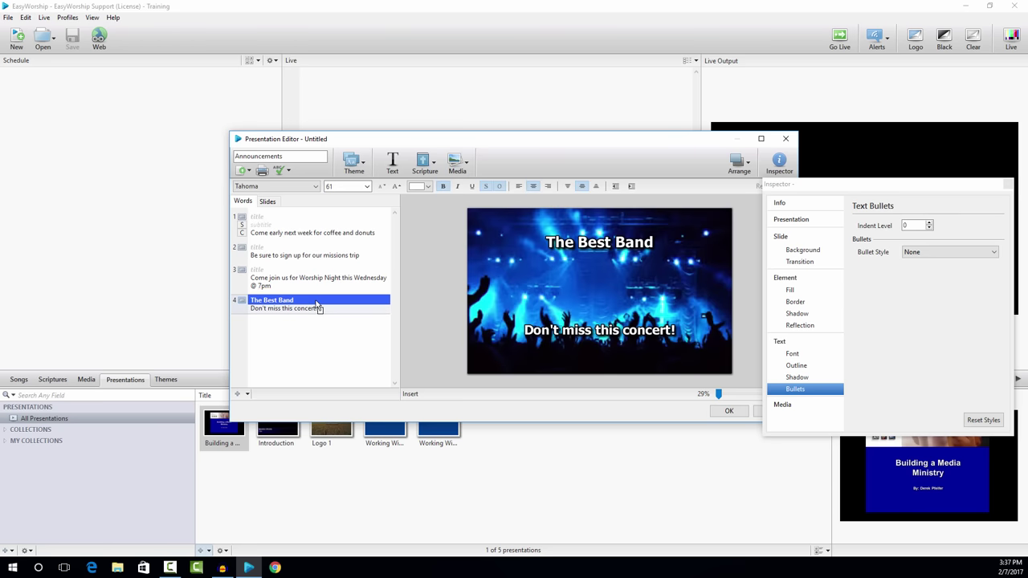
- Enlarge slide 4's title "The Best Band" to font size 111
{"action": "left_click", "coordinate": [599, 245]}
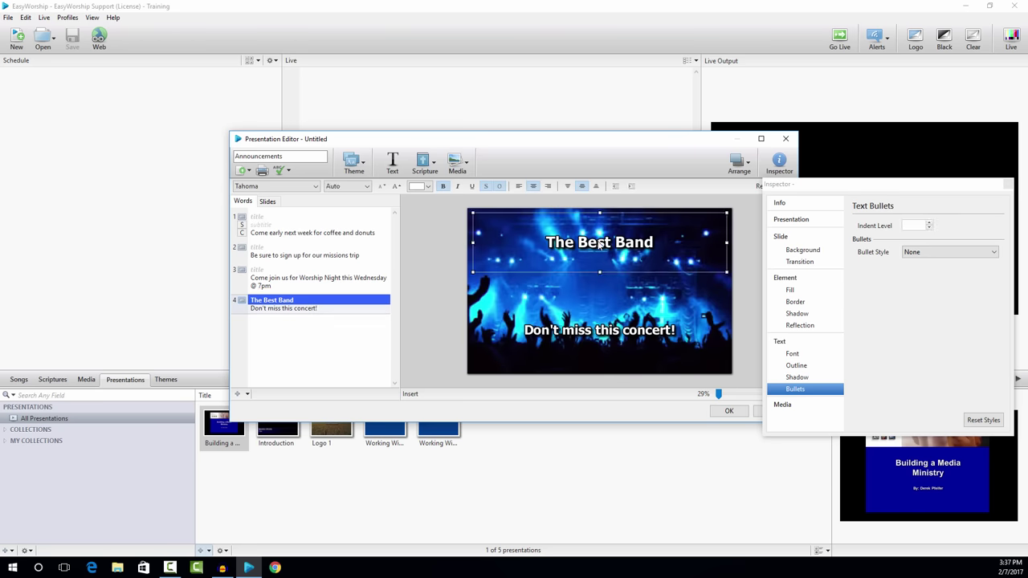
{"action": "left_click", "coordinate": [397, 186]}
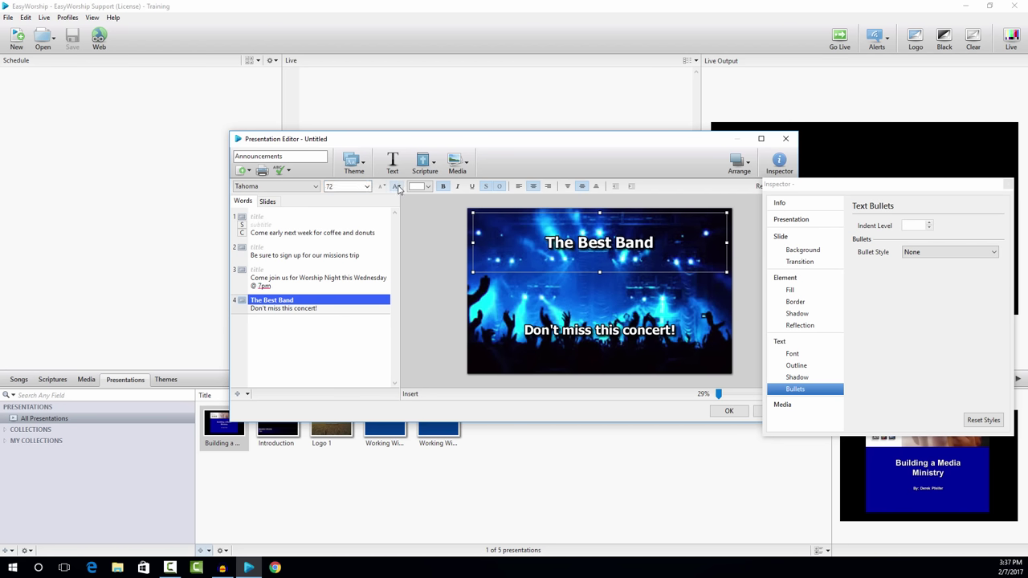
{"action": "left_click", "coordinate": [396, 186]}
{"action": "left_click", "coordinate": [396, 186]}
{"action": "left_click", "coordinate": [397, 187]}
{"action": "left_click", "coordinate": [397, 186]}
{"action": "left_click", "coordinate": [396, 186]}
{"action": "left_click", "coordinate": [396, 187]}
{"action": "left_click", "coordinate": [396, 187]}
{"action": "left_click", "coordinate": [397, 186]}
{"action": "left_click", "coordinate": [397, 186]}
{"action": "left_click", "coordinate": [396, 186]}
{"action": "left_click", "coordinate": [397, 187]}
{"action": "left_click", "coordinate": [397, 187]}
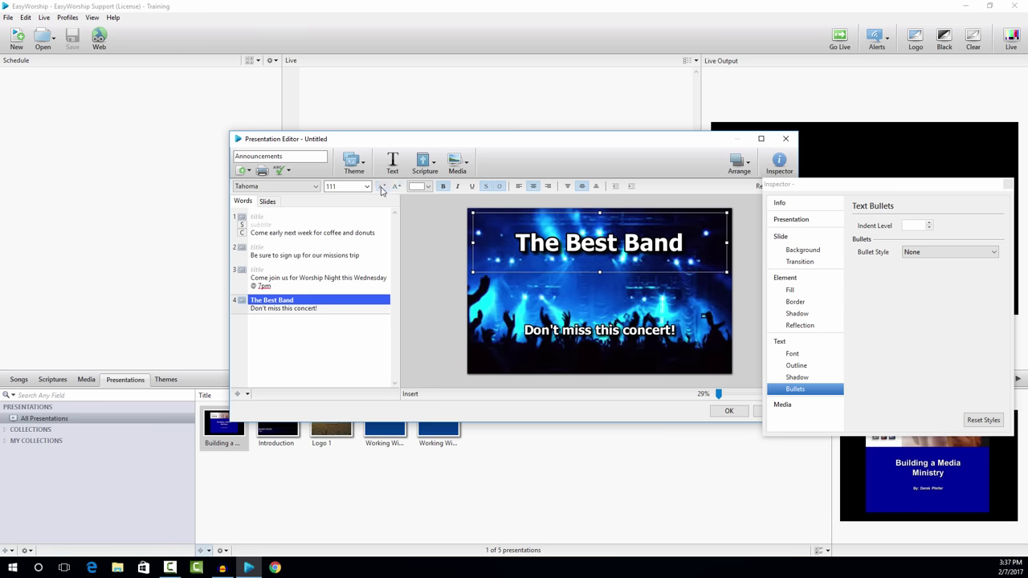